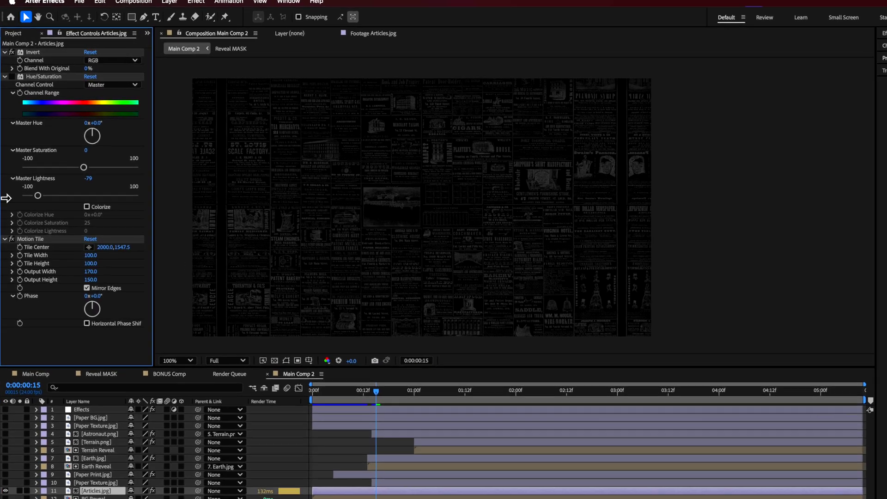
Step: Disable Hue/Saturation and Motion Tile on the Articles.jpg layer and scrub to 0:00:00:23 to view the Invert effect alone
left_click(11, 76)
left_click(11, 238)
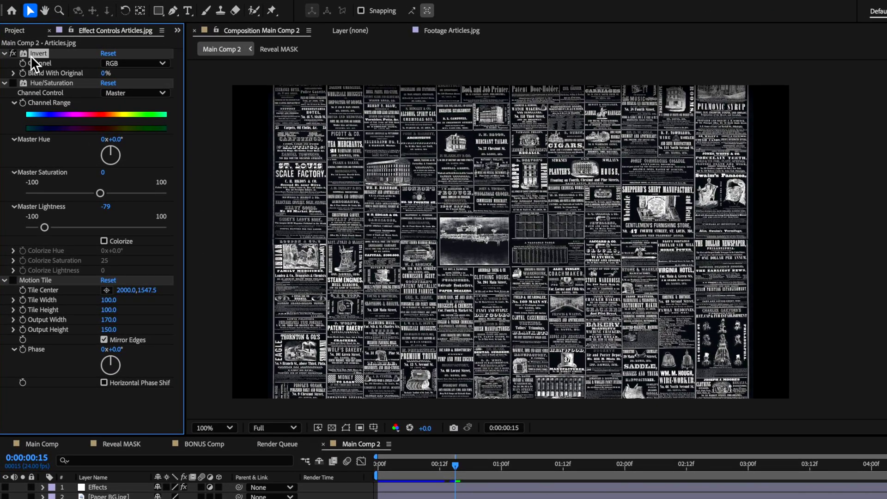
left_click_drag(443, 467, 498, 470)
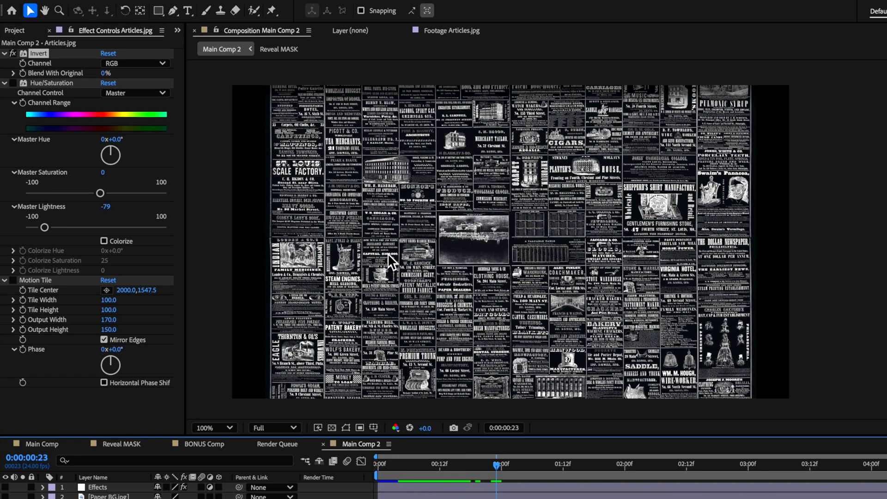
Step: Re-enable Hue/Saturation on Articles.jpg with Master Lightness at -54, and re-enable Motion Tile
left_click(14, 84)
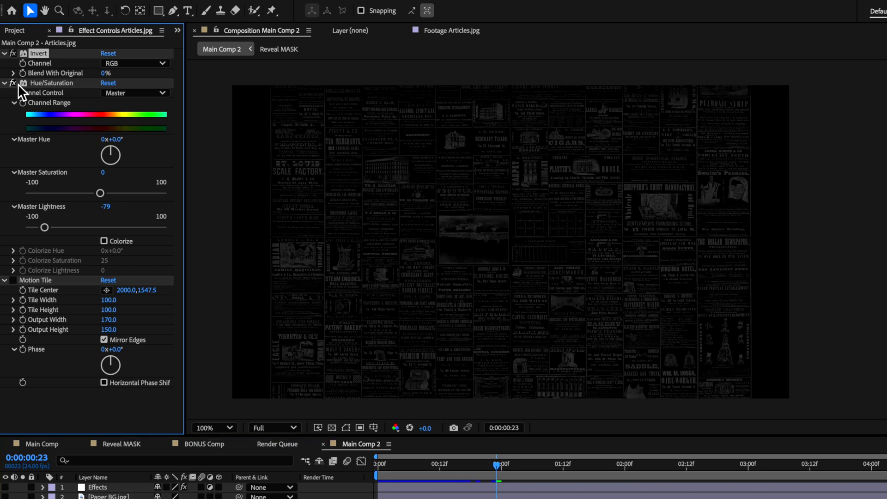
left_click(56, 84)
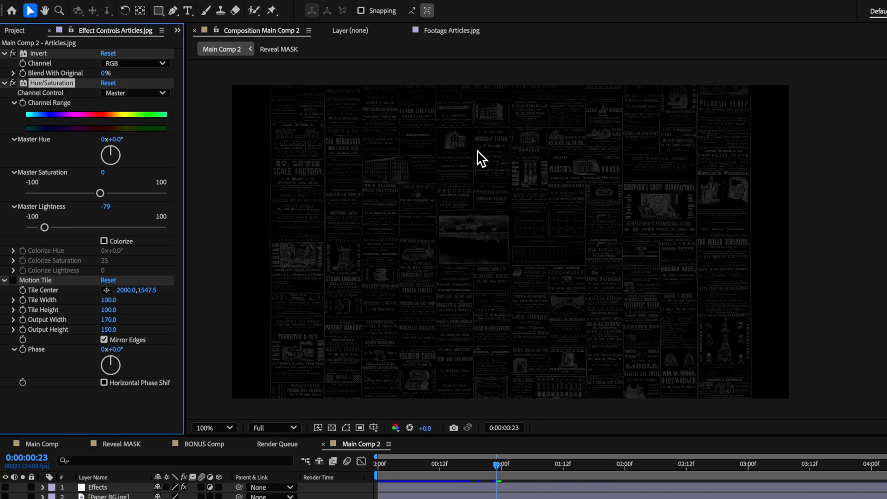
mouse_move(65, 229)
left_mouse_down()
mouse_move(103, 223)
mouse_move(48, 236)
mouse_move(59, 231)
left_mouse_up()
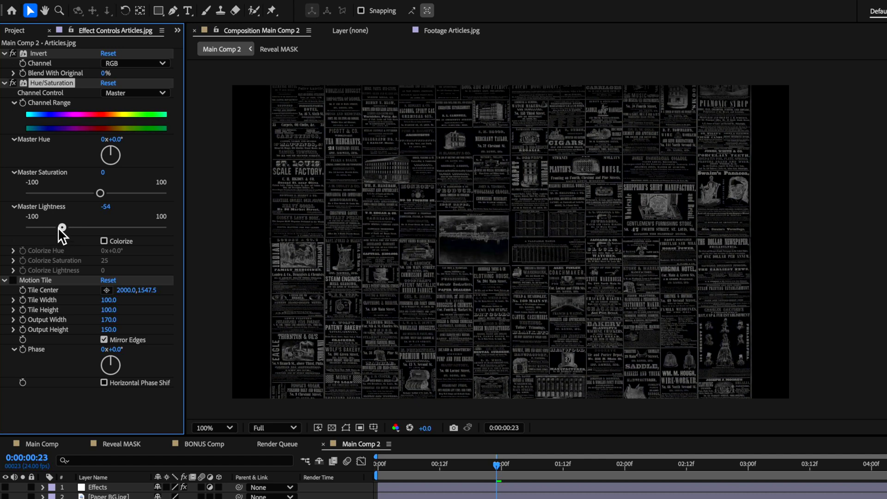
left_click(13, 281)
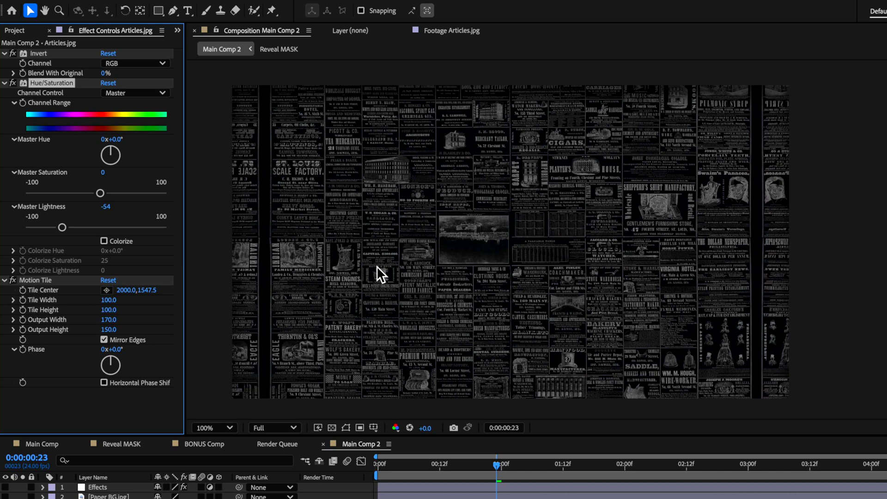
left_click(31, 281)
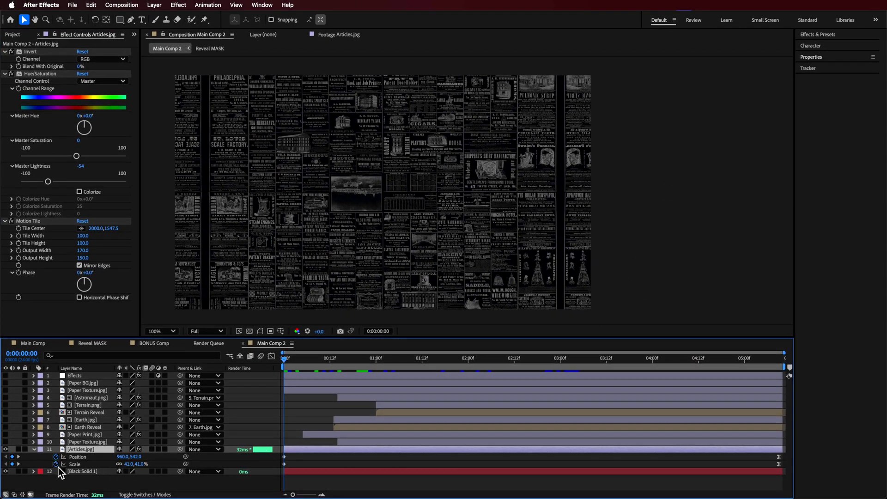
Step: Examine the Position and Scale keyframes of the Articles.jpg layer at the start of the composition
left_click(34, 462)
left_click(78, 457)
left_click(76, 464, "shift")
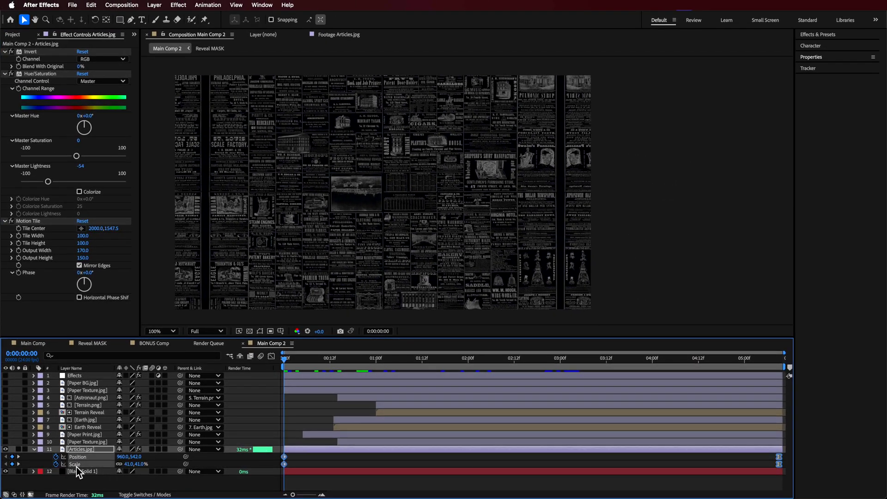
left_click(305, 457)
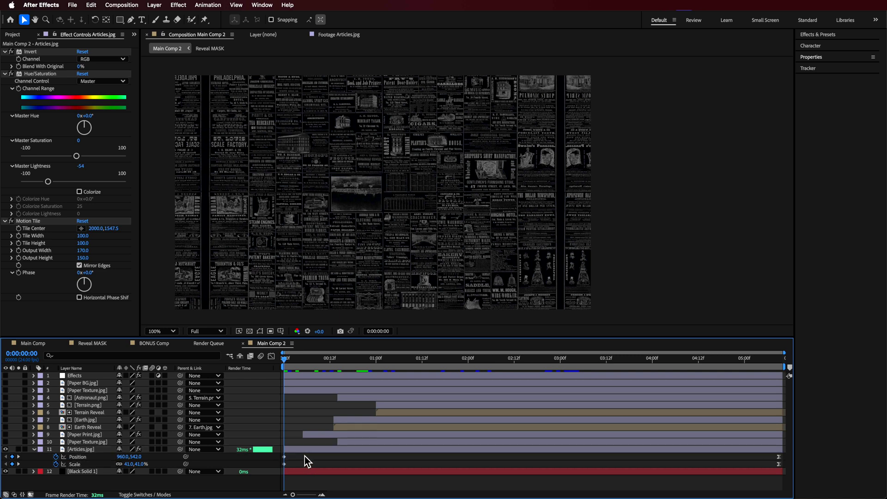
left_click(307, 449)
key("u")
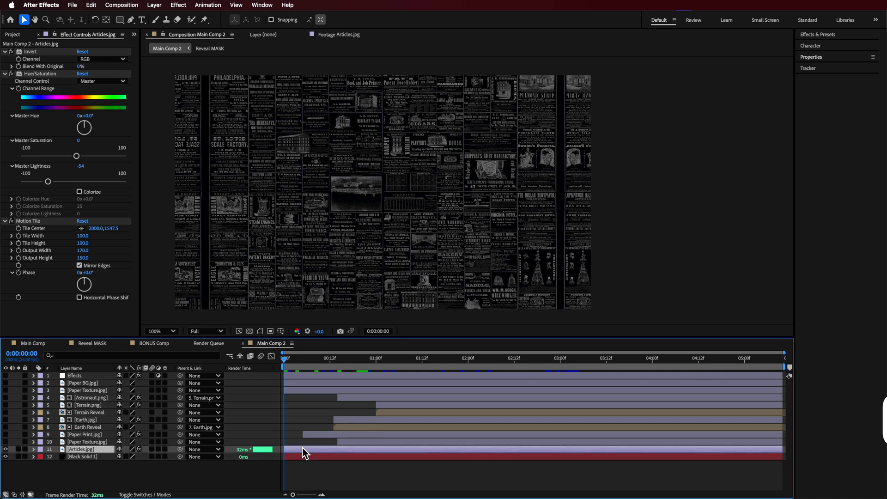
key("p")
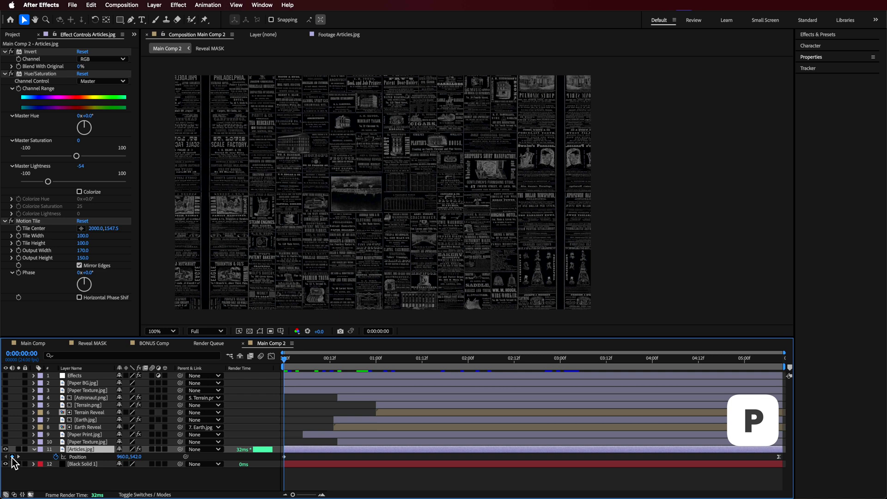
key("s")
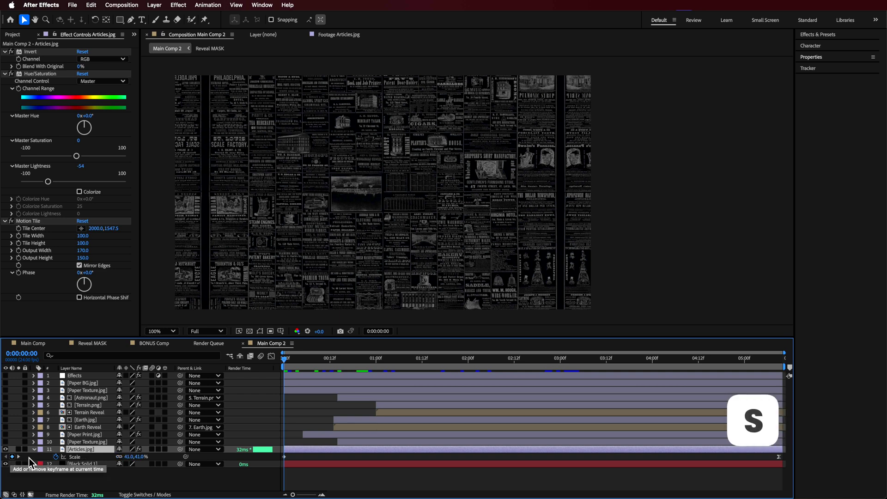
Step: Inspect the Articles.jpg Position and Scale end keyframes at 0:00:05:09 and preview the animation from the start
left_click_drag(293, 362, 777, 384)
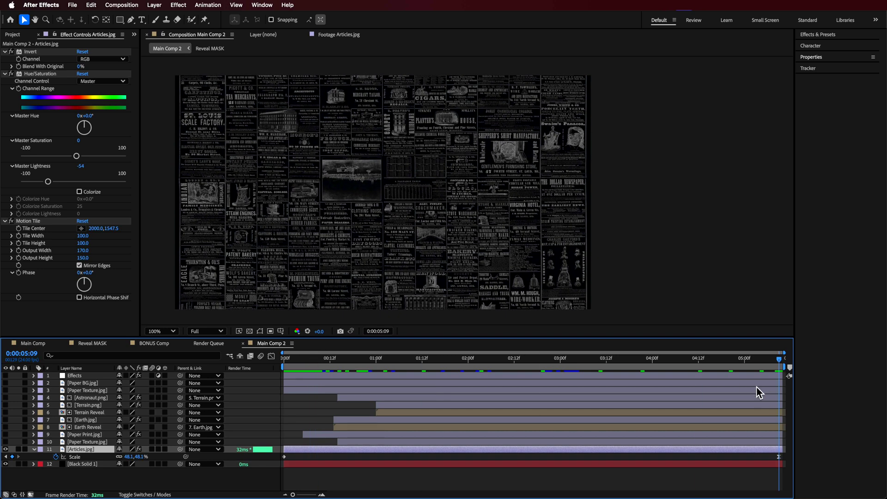
key("shift+p")
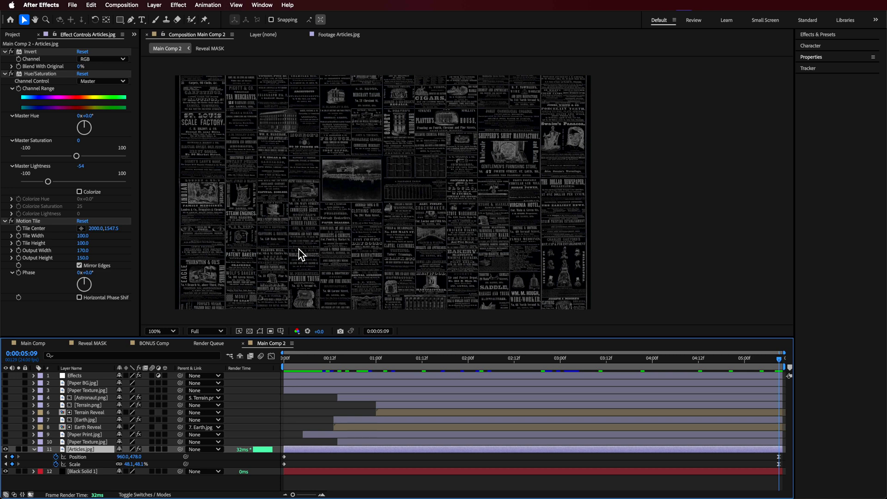
key("space")
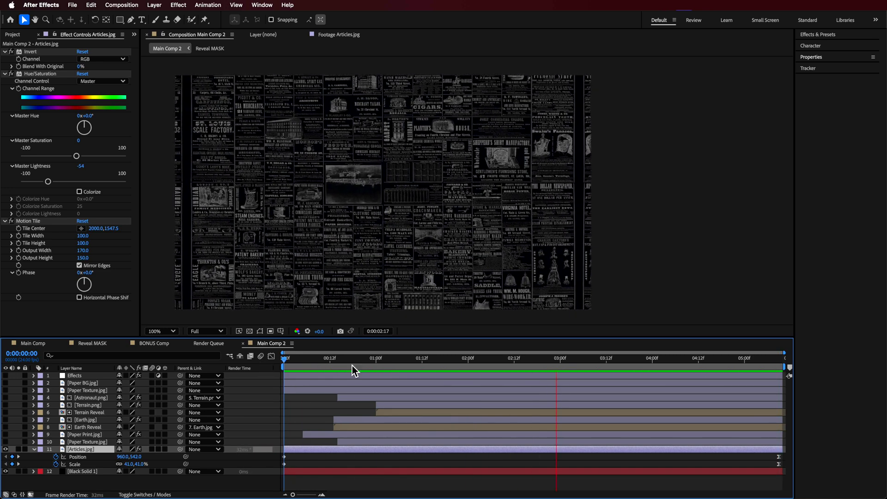
key("space")
Step: Make the Paper Texture.jpg layer above Articles.jpg and the Paper Print.jpg layer visible, with the playhead at 0:00:00:15
left_click(5, 442)
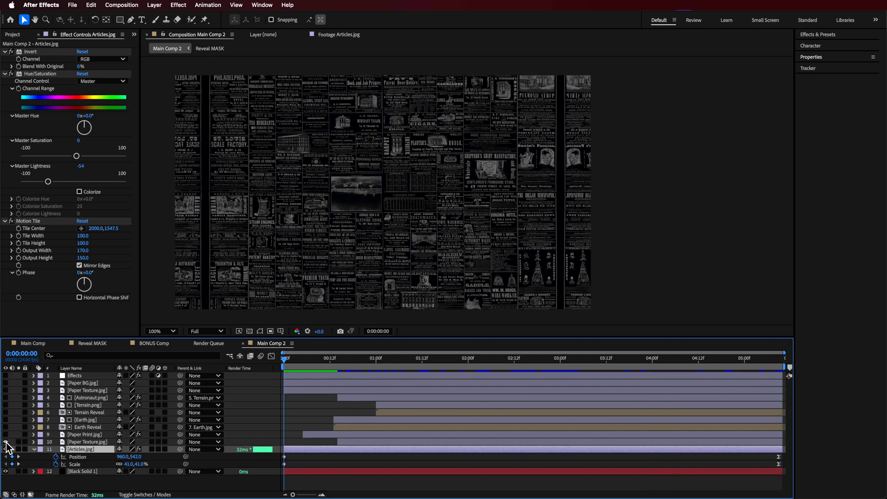
left_click(342, 442)
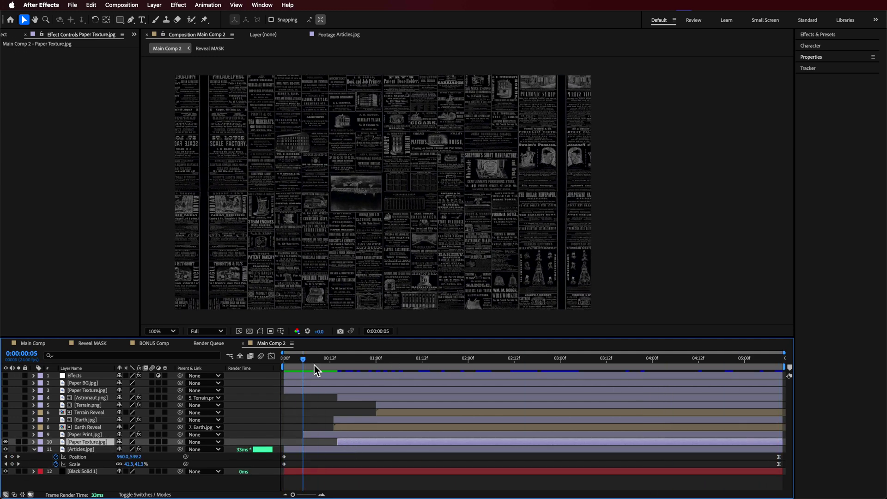
left_click_drag(305, 364, 341, 364)
left_click(88, 434)
left_click(6, 435)
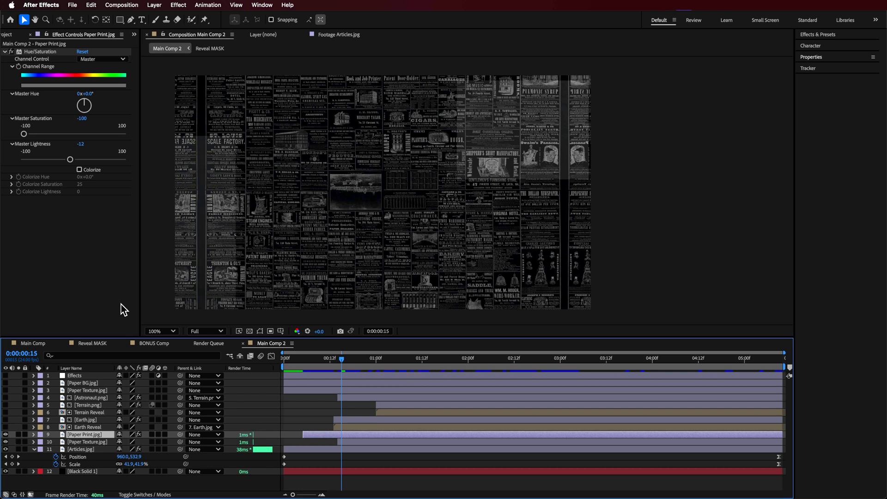
Step: Find Paper Print.jpg among the project images and view its original footage
left_click(6, 35)
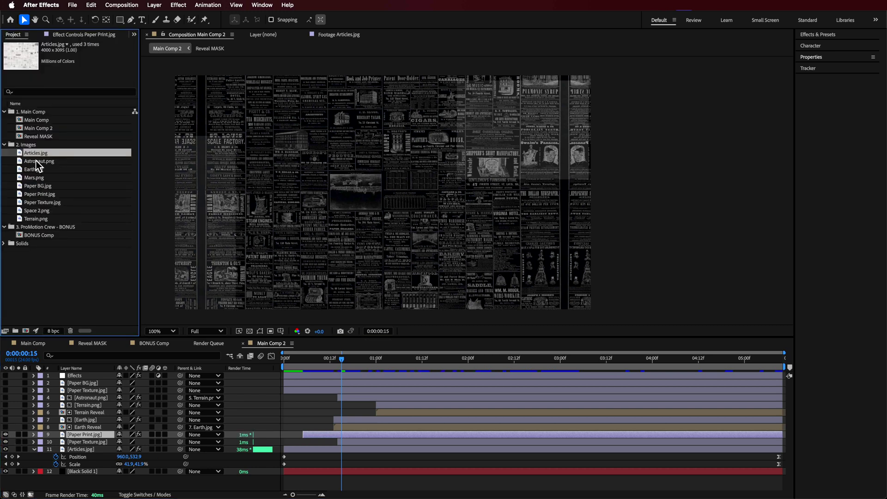
left_click(35, 162)
left_click(40, 195)
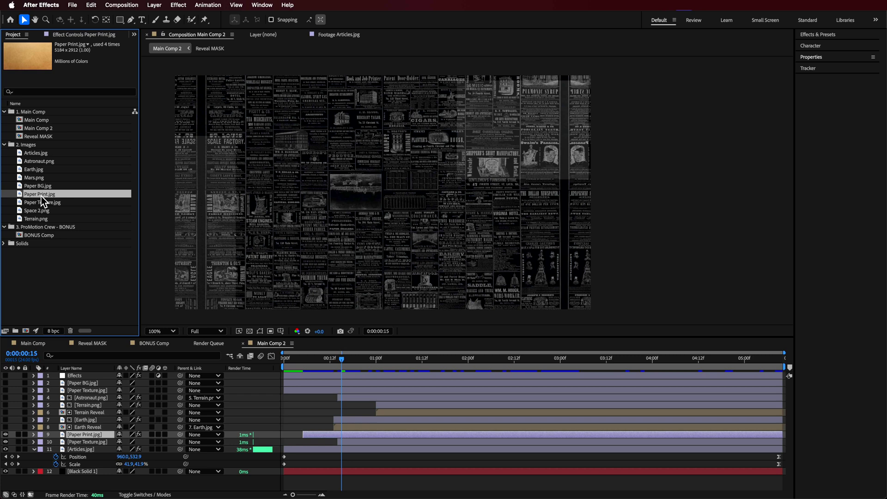
double_click(40, 195)
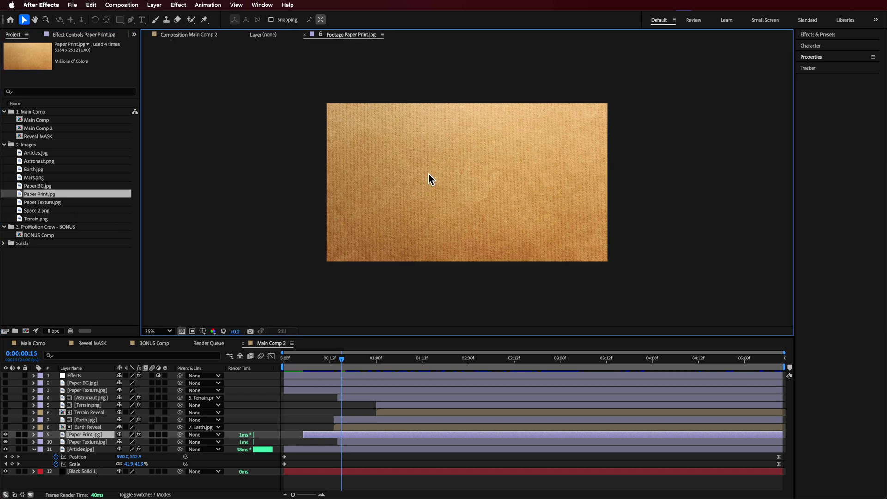
Step: Add Paper Print.jpg to Main Comp 2 above the existing Paper Print layer, scaled down to a small rectangle just below the frame's centre
left_click_drag(38, 196, 102, 436)
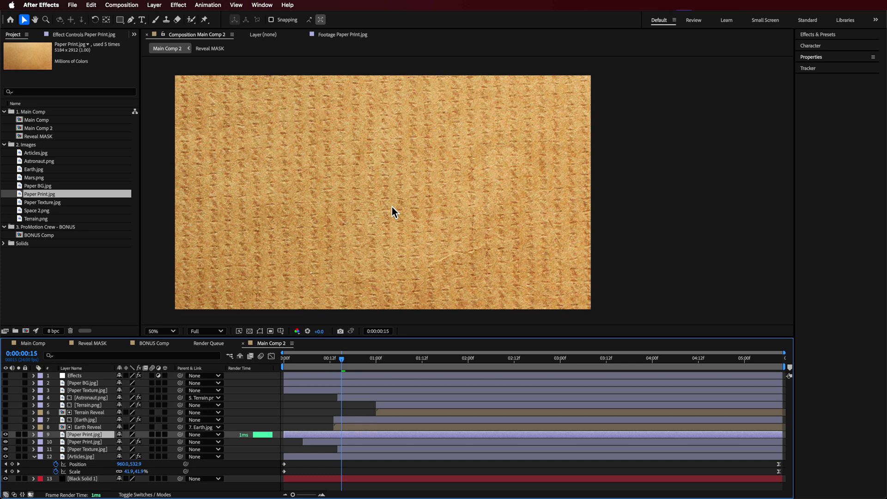
key("comma")
key("comma")
left_click(260, 332)
left_click_drag(306, 193, 467, 217)
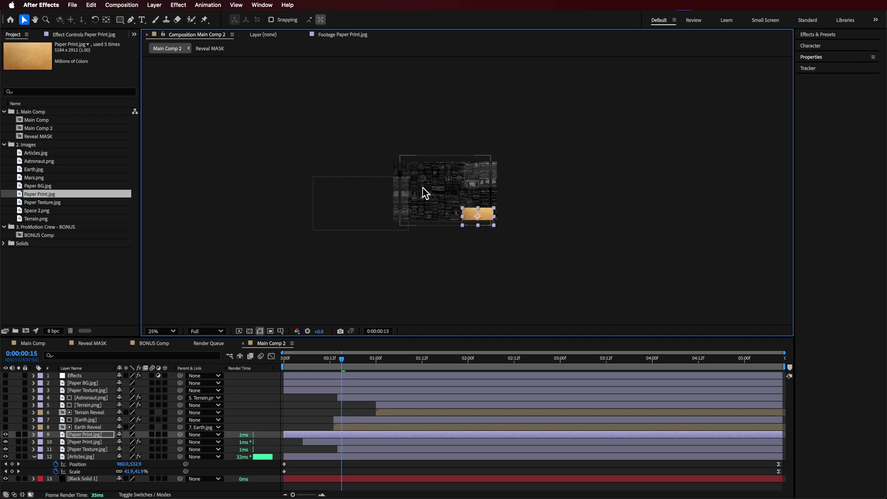
key("period")
left_click_drag(508, 241, 457, 207)
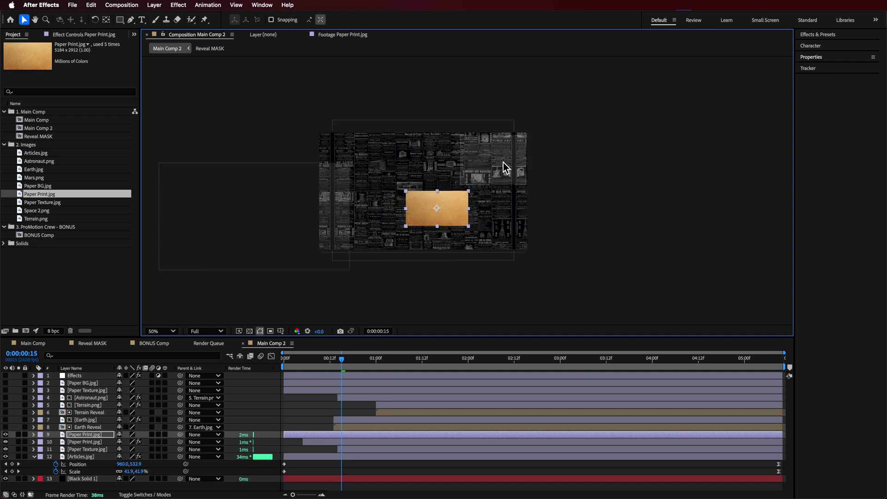
Step: Set the blending mode of the newly added Paper Print.jpg layer to Add
left_click(145, 495)
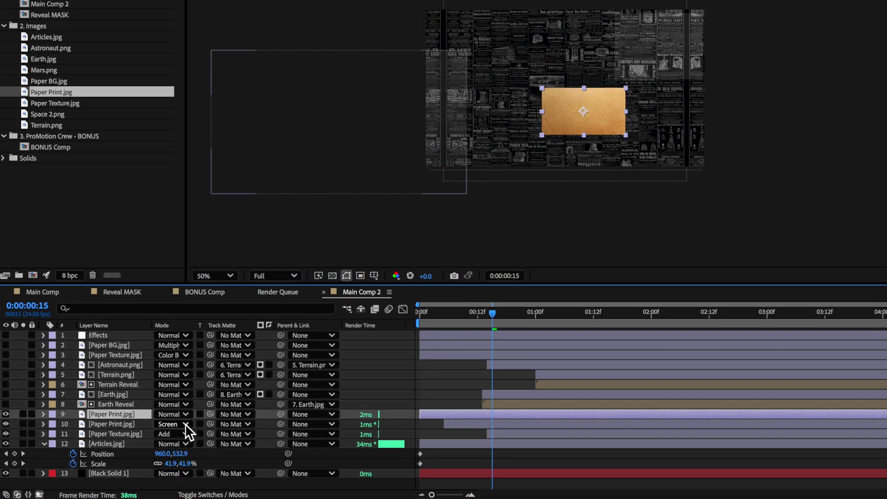
left_click(183, 417)
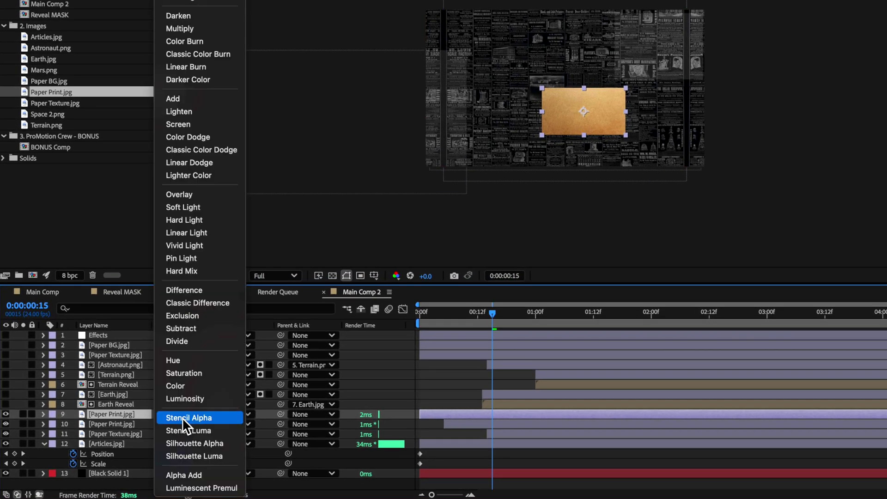
left_click(188, 99)
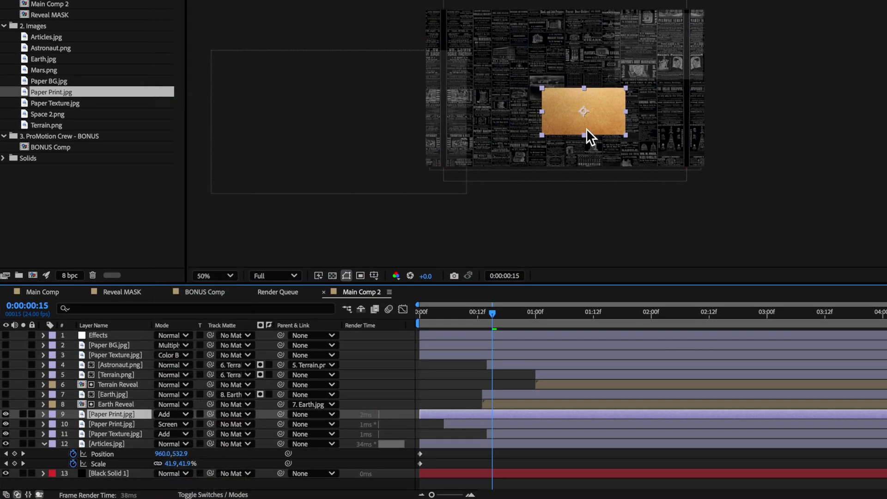
Step: Copy the Hue/Saturation effect from the existing Paper Print.jpg layer in Screen mode to the new Paper Print.jpg layer
left_click(110, 423)
left_click(110, 434)
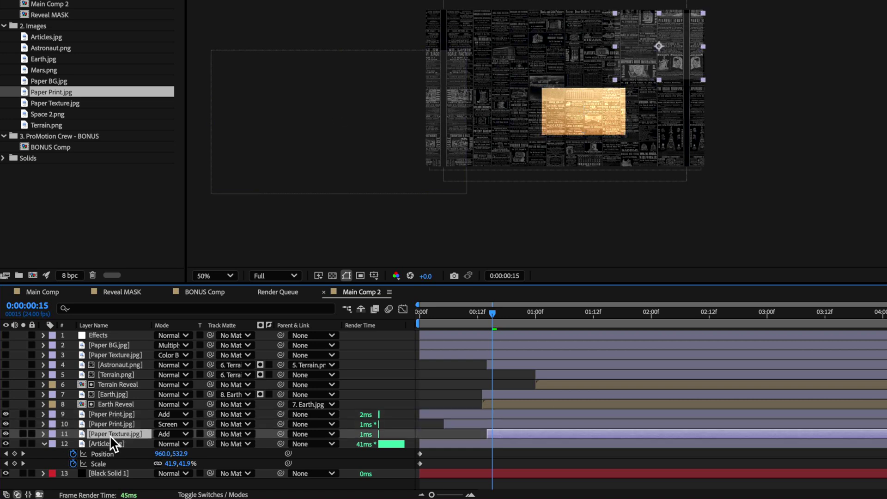
key("F3")
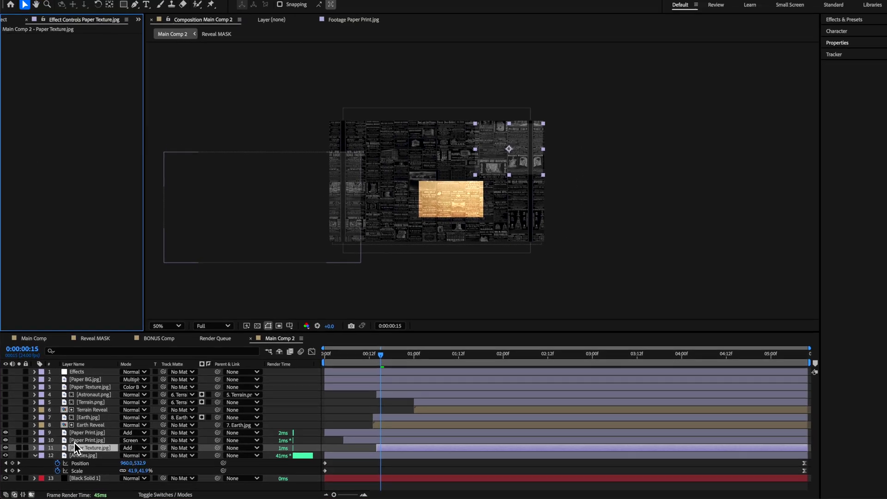
left_click(92, 430)
left_click(43, 52)
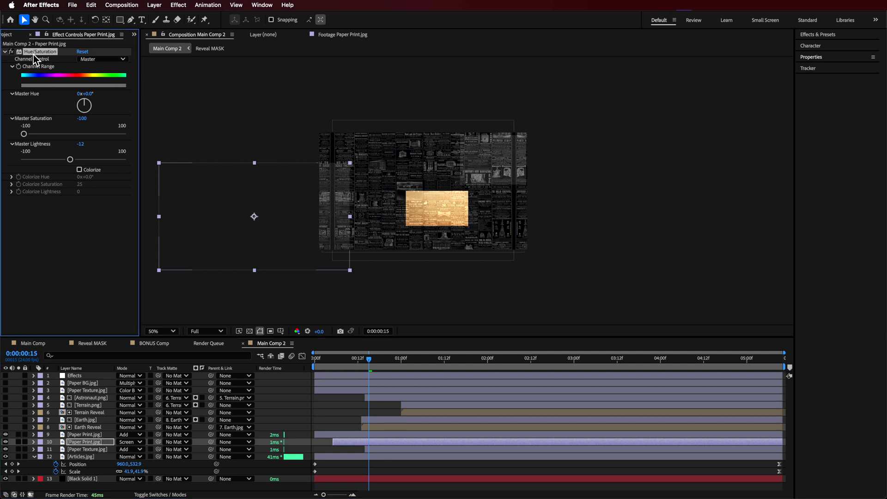
key("super+Up")
key("super+v")
Step: Try a Master Saturation of about 7 on the new Paper Print.jpg layer and return it to -100
left_click(288, 5)
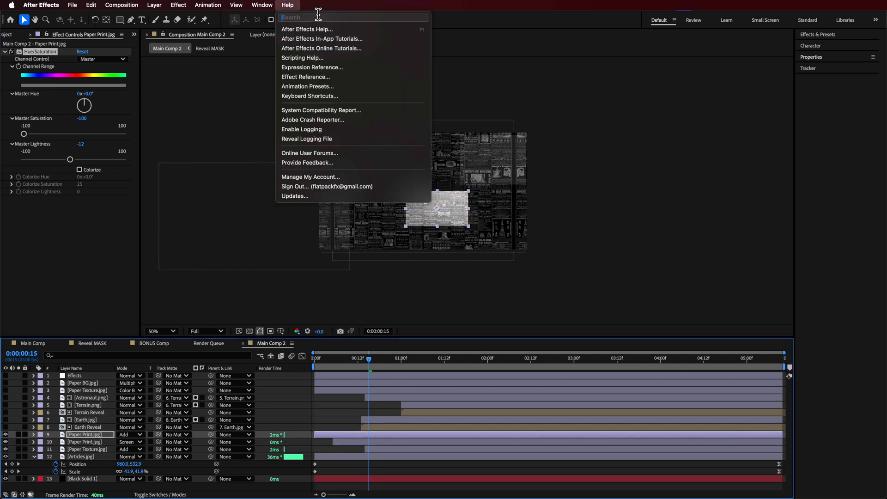
key("Escape")
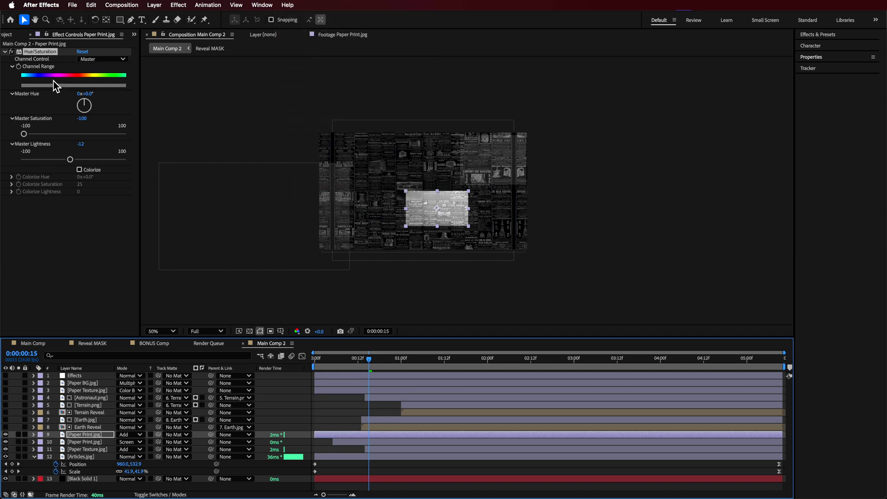
left_click(65, 134)
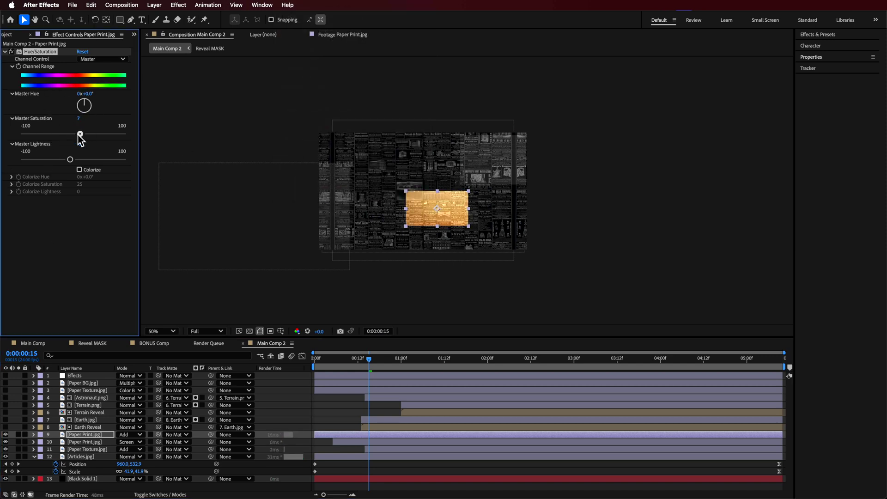
left_click_drag(81, 134, 3, 142)
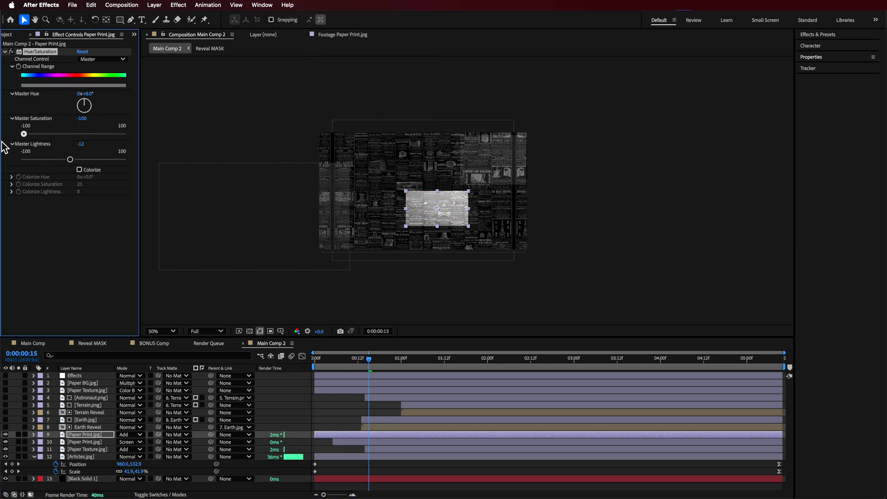
Step: Lower the opacity of the new Paper Print.jpg layer to 20%
left_click(97, 437)
key("t")
left_click_drag(123, 442, 91, 450)
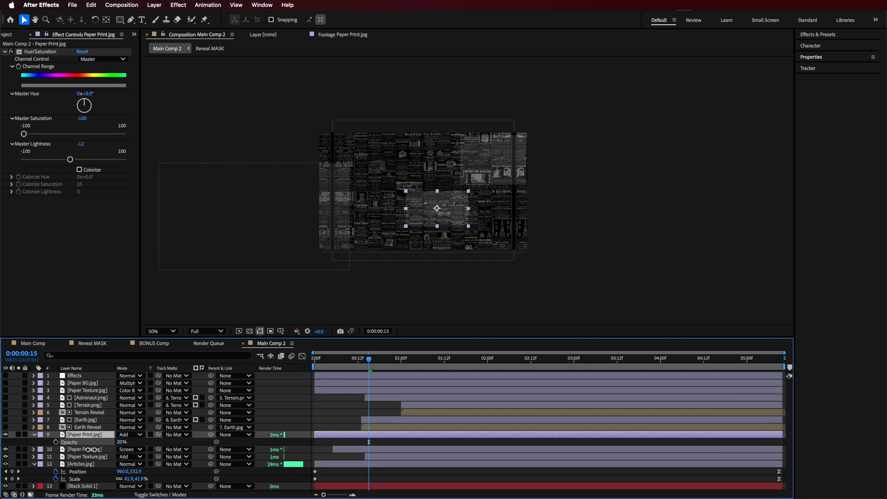
Step: Delete the upper Paper Print.jpg layer that uses the Add blending mode from Main Comp 2
right_click(91, 449)
key("Escape")
key("slash")
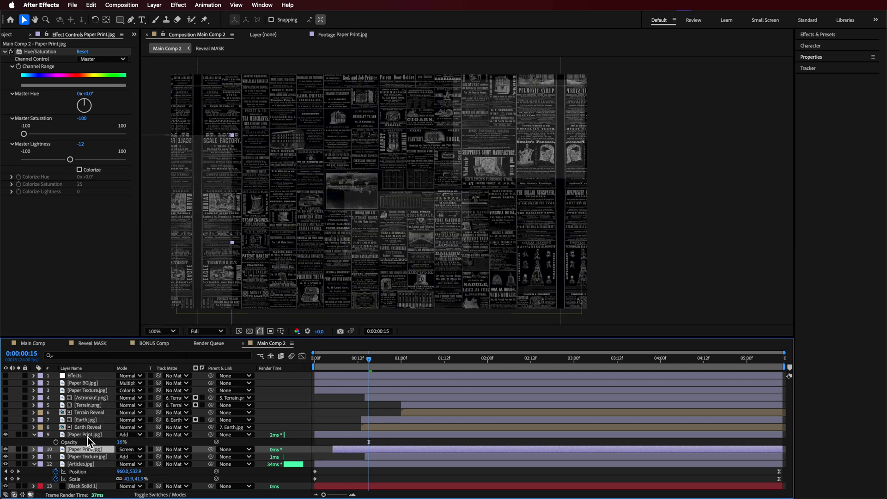
left_click(88, 436)
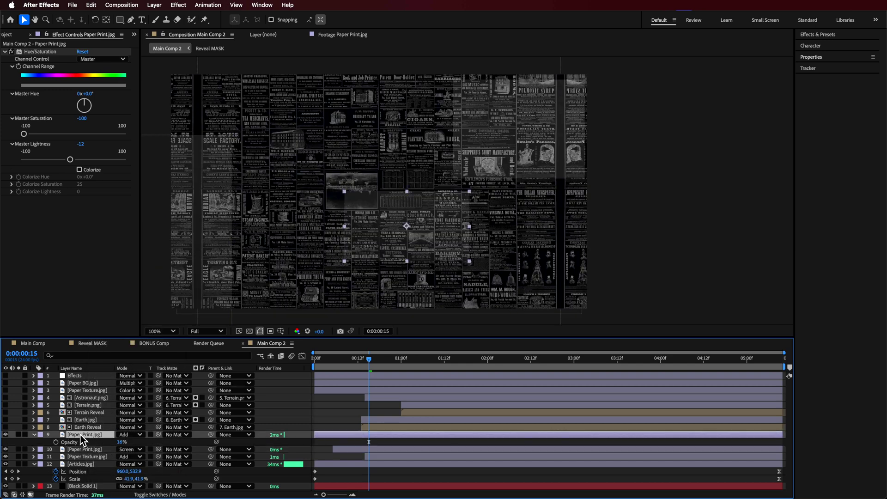
key("Delete")
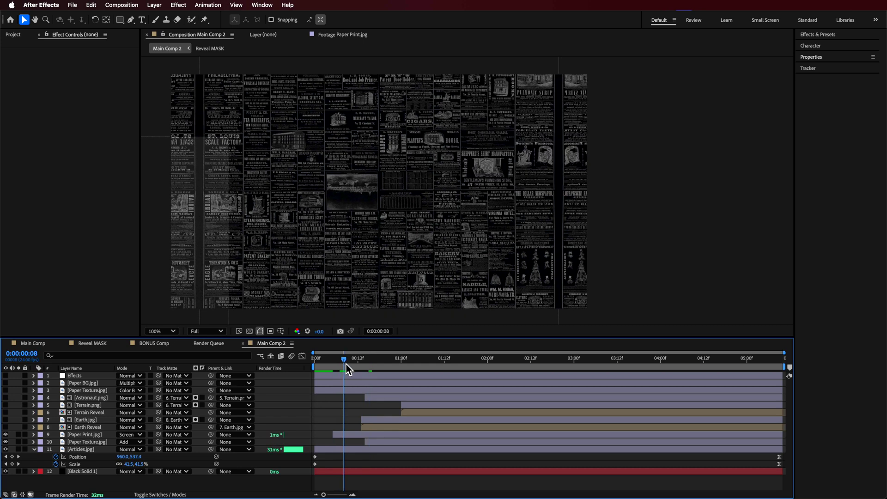
Step: Shift the remaining Paper Print.jpg layer in Screen mode and the Paper Texture.jpg layer below it to start at 0:00:00:09
key("ctrl+z")
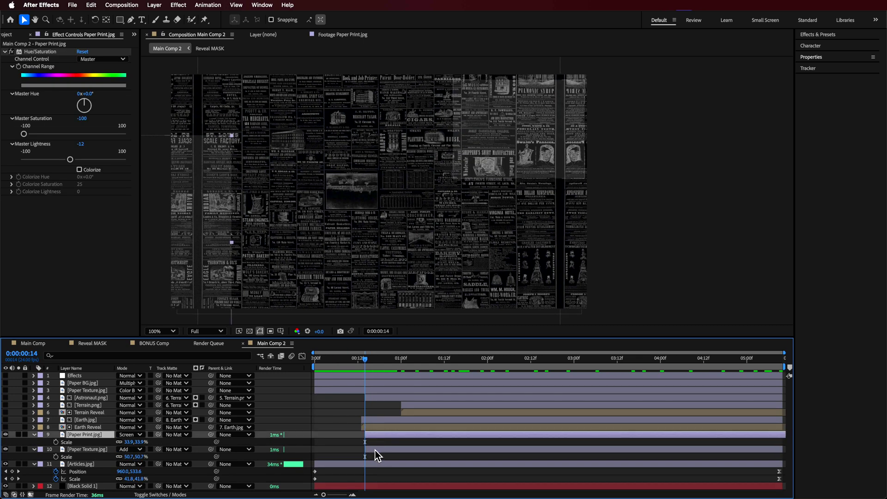
left_click(379, 449, "shift")
left_click_drag(380, 438, 365, 437)
left_click(349, 360)
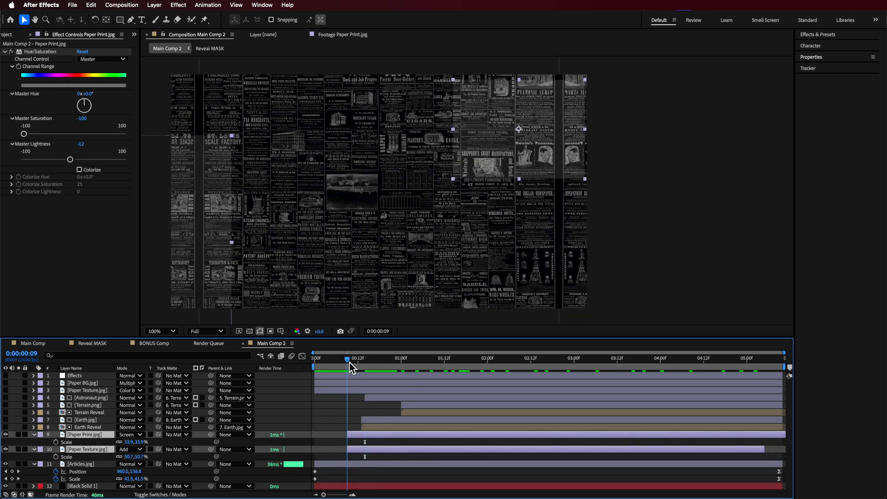
Step: Add starting Scale keyframes at 0:00:00:09 on both the Paper Print.jpg and Paper Texture.jpg layers
key("s")
key("s")
key("s")
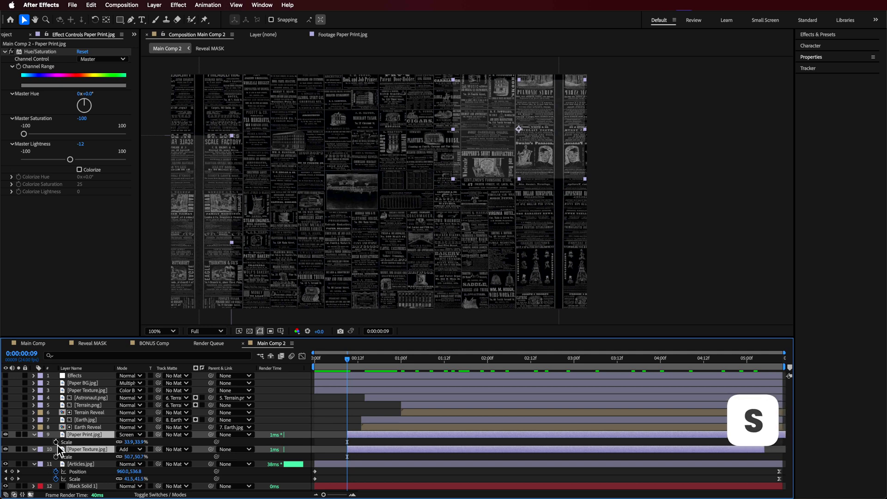
key("alt+shift+s")
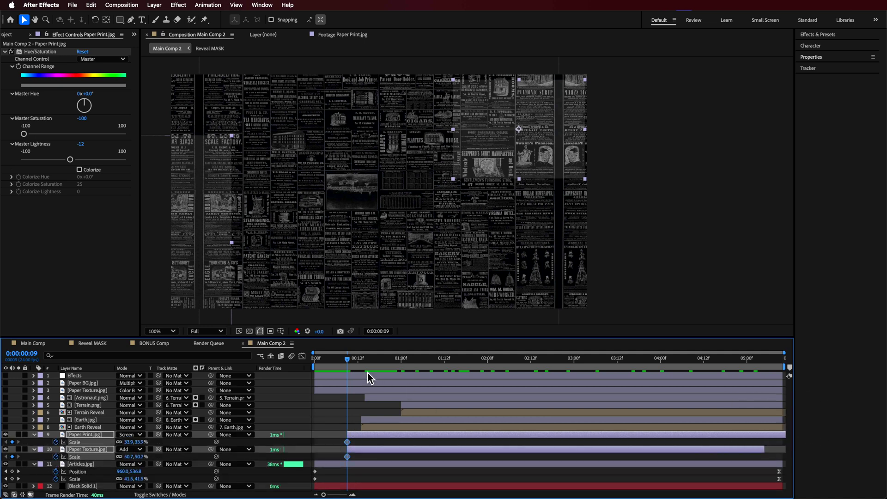
Step: Extend Paper Texture.jpg to 0:00:05:09 and keyframe Scale there at 39.9% for Paper Print.jpg and 80.3% for Paper Texture.jpg
left_click_drag(356, 363, 784, 402)
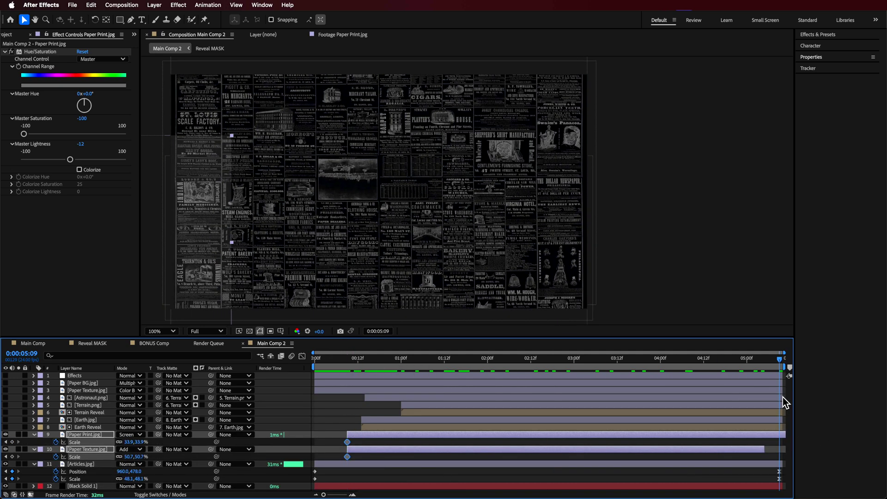
left_click_drag(768, 451, 783, 451)
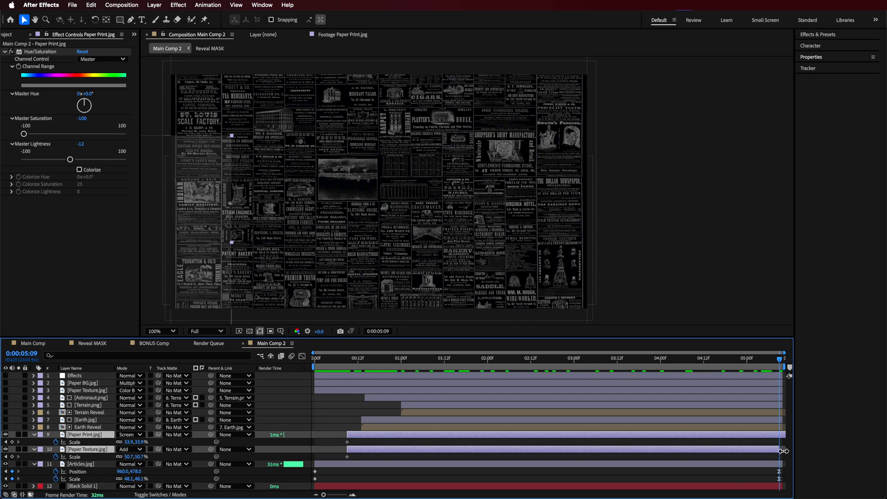
left_click(13, 442)
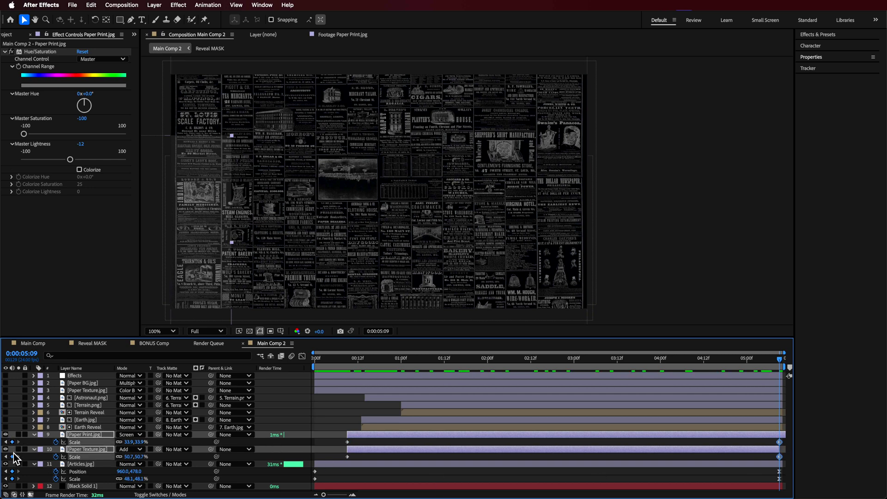
left_click_drag(140, 442, 144, 442)
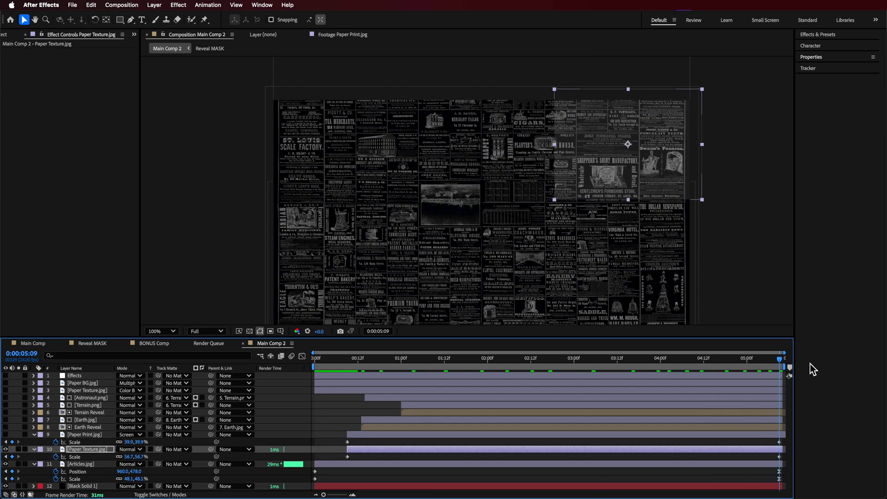
left_click_drag(554, 201, 524, 222)
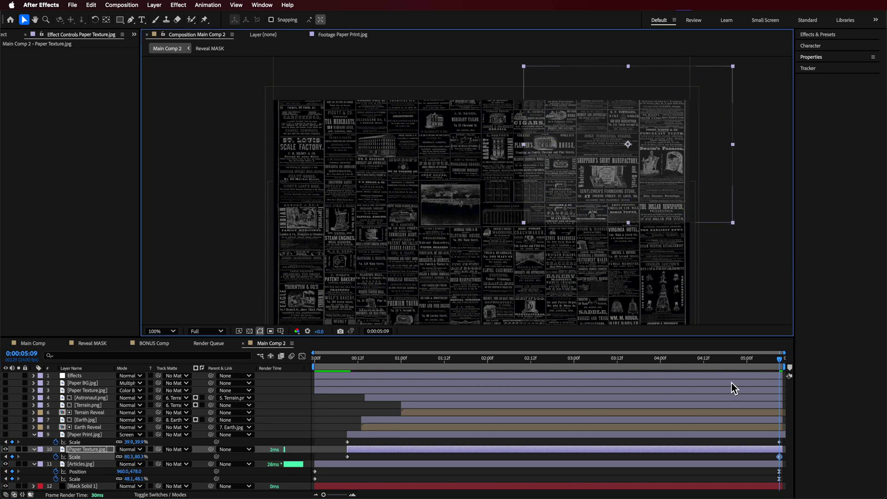
Step: Turn the Paper Print.jpg layer's visibility back on and collapse the expanded layer properties in Main Comp 2
left_click_drag(776, 364, 814, 429)
key("Page_Down")
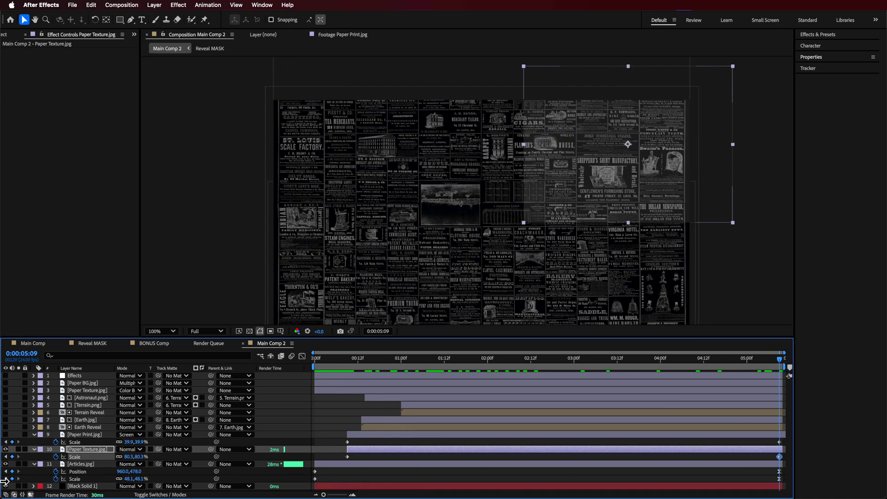
left_click(5, 435)
left_click(357, 420)
key("u")
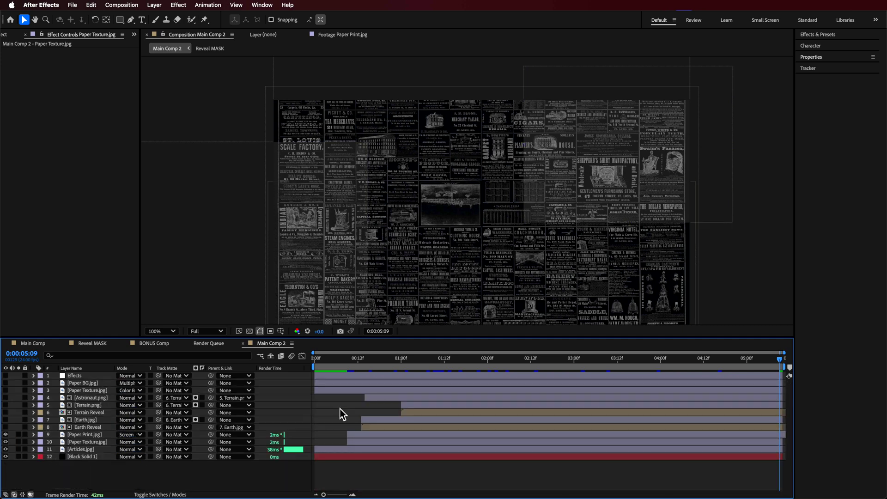
left_click_drag(366, 360, 523, 361)
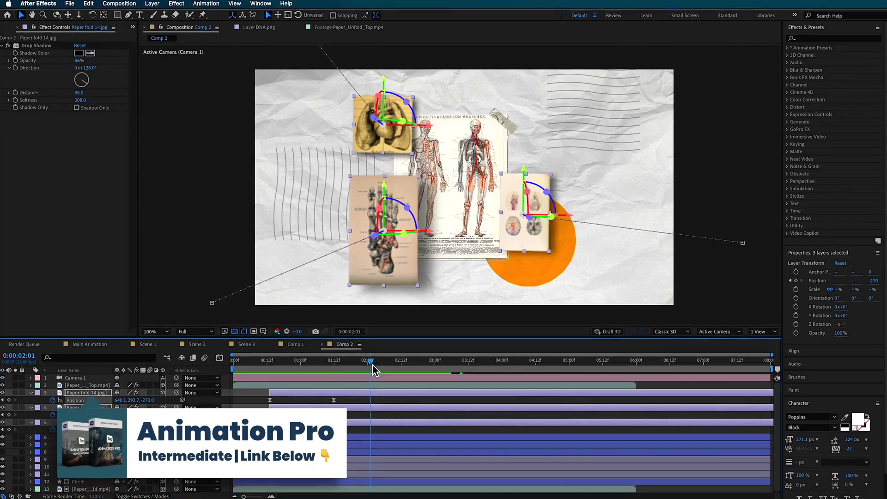
left_click_drag(372, 365, 237, 371)
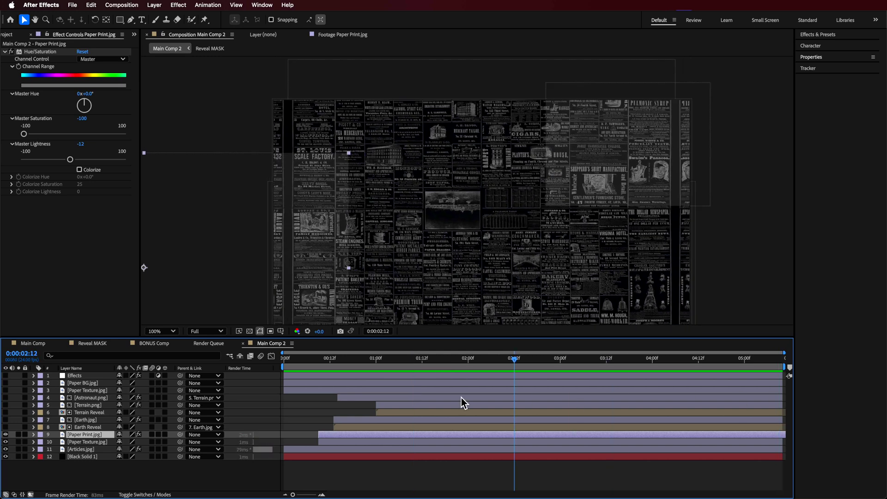
left_click_drag(514, 405, 357, 432)
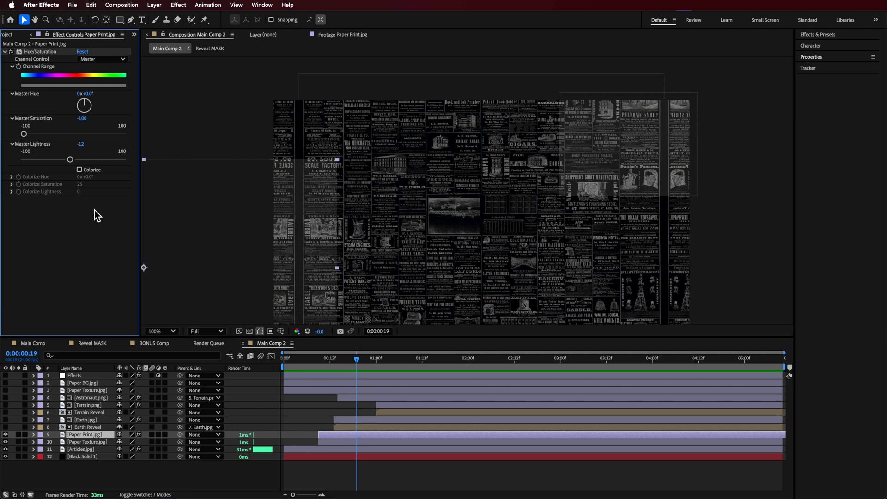
Step: Show the project's contents and select the Reveal MASK composition in the 1. Main Comp folder
key("super+0")
left_click(42, 137)
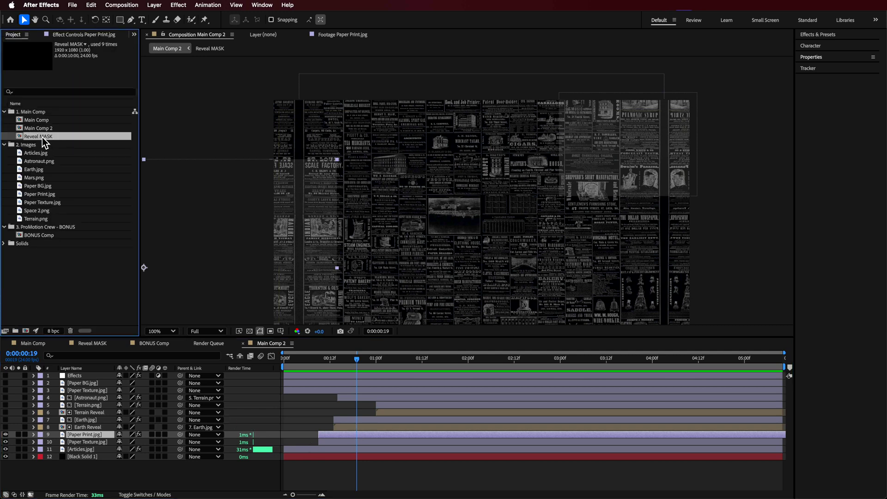
right_click(40, 278)
left_click(87, 283)
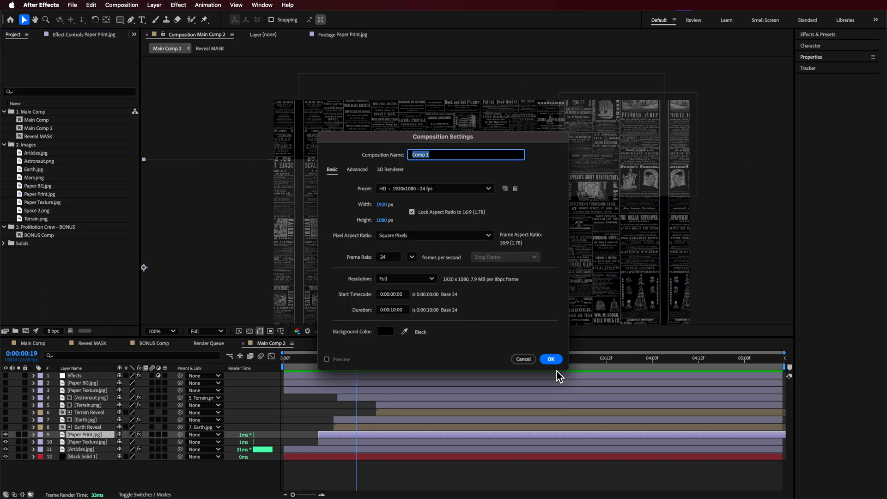
left_click(524, 359)
Step: Open the Reveal MASK composition and add a black 1920 x 1080 px solid layer to it
double_click(34, 136)
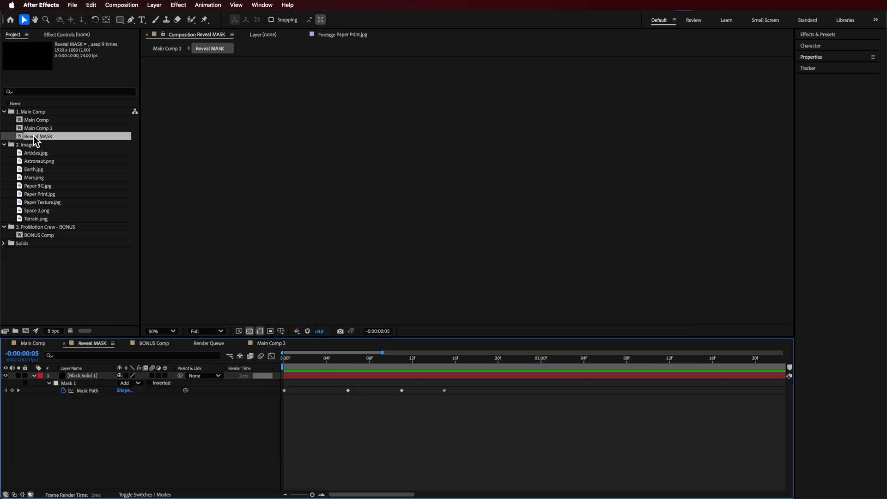
right_click(73, 380)
mouse_move(116, 385)
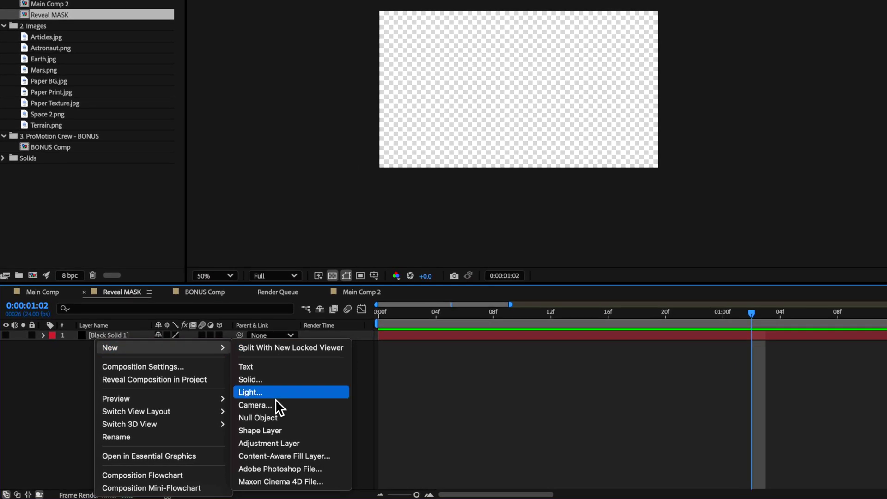
left_click(270, 382)
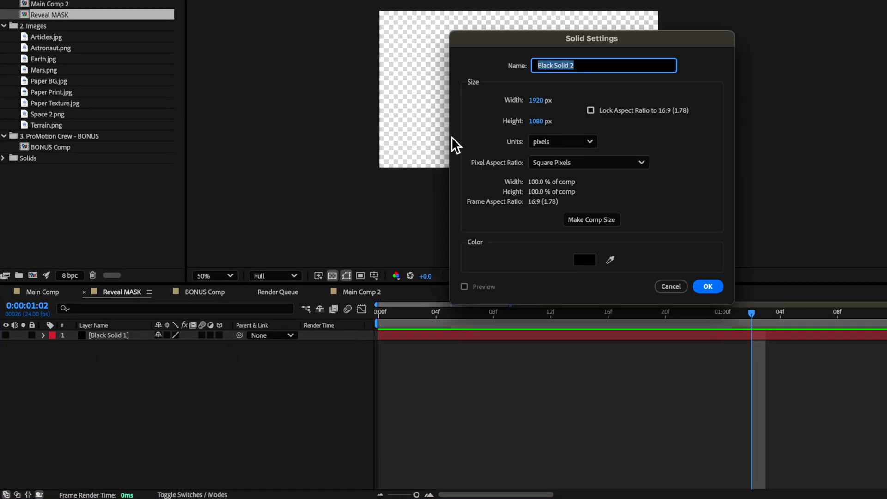
left_click_drag(634, 37, 565, 26)
left_click(519, 251)
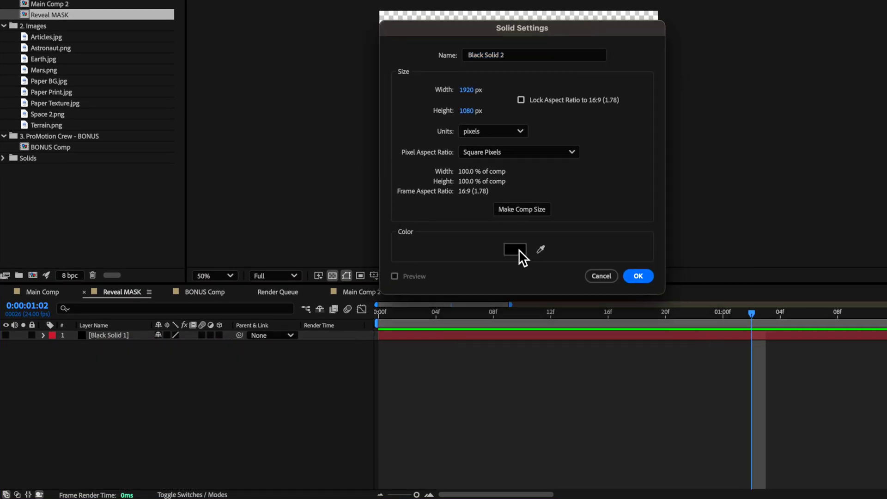
left_click(639, 94)
left_click(642, 277)
Step: Draw a closed, two-peaked Pen tool mask on the new solid at the first frame, mostly below the composition's lower edge
scroll(506, 123, "up", 1)
left_click_drag(485, 120, 617, 119)
left_click(154, 331)
key("Home")
scroll(494, 111, "down", 1)
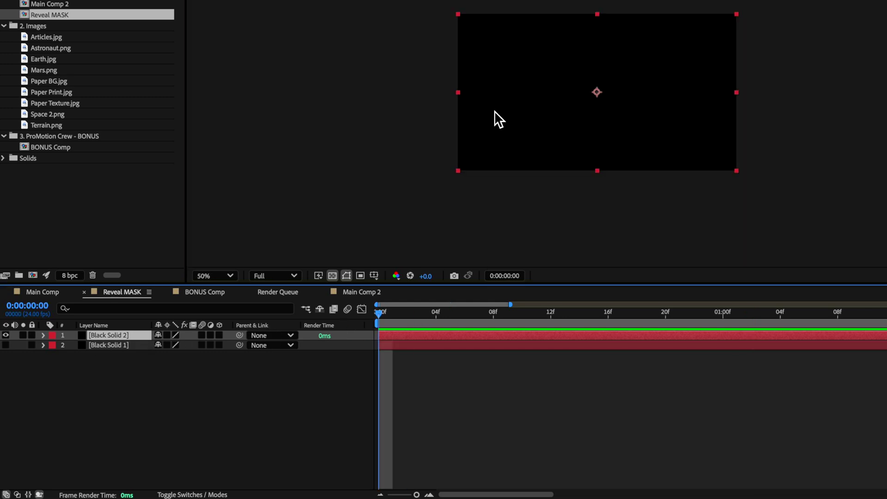
key("g")
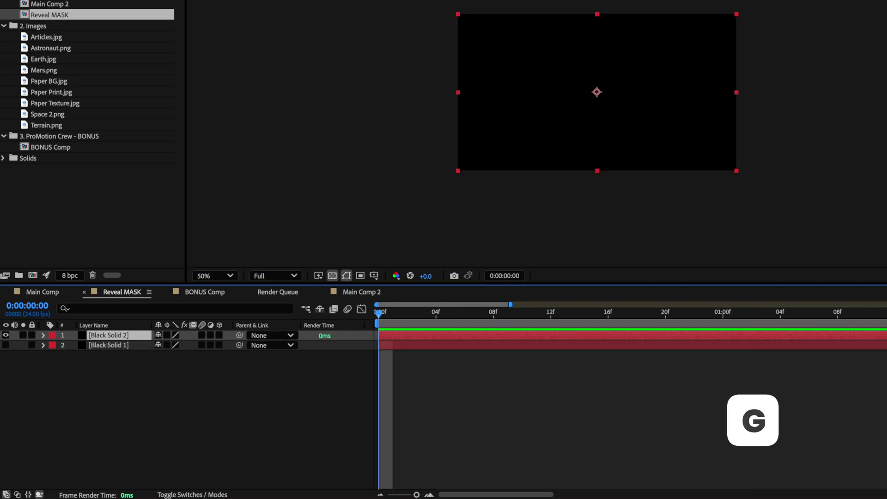
left_click(423, 181)
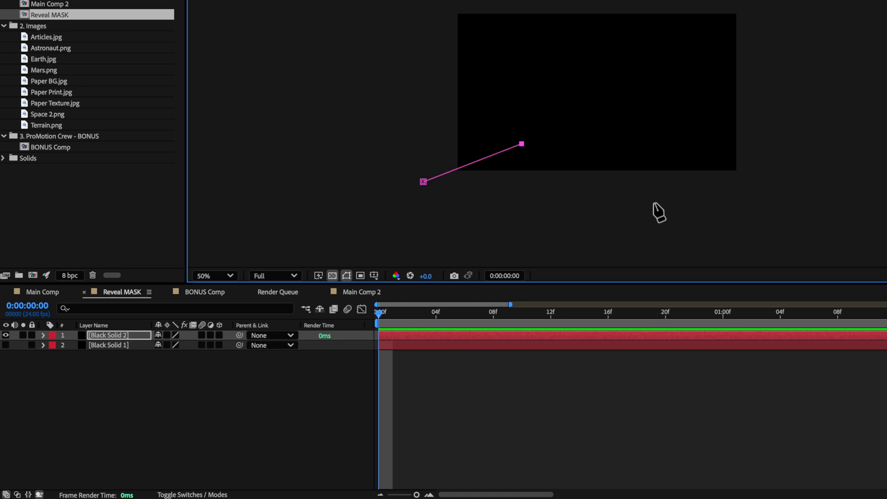
left_click(595, 199)
left_click(722, 198)
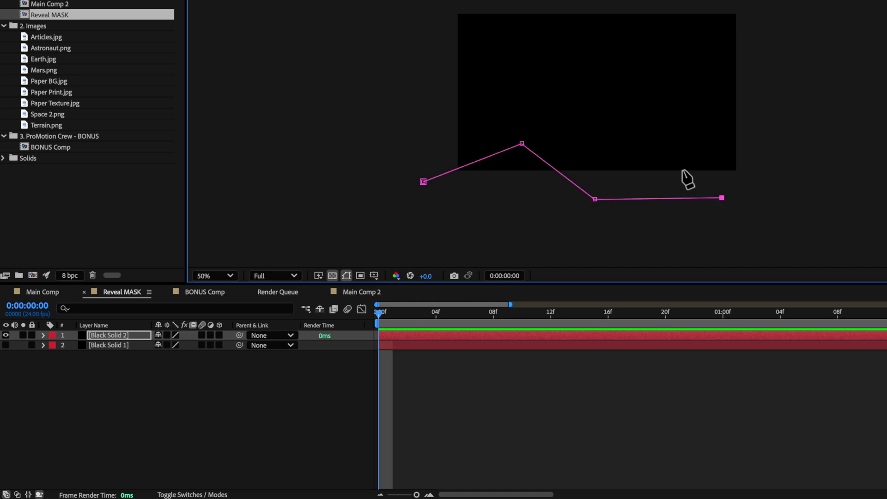
left_click_drag(722, 198, 644, 190)
left_click(688, 144)
left_click(768, 183)
left_click(773, 256)
left_click(417, 240)
left_click(423, 181)
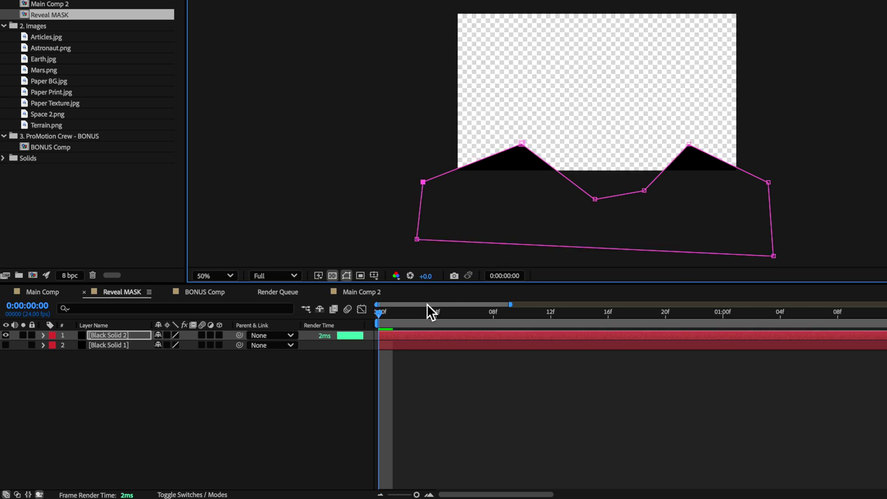
Step: Start animating the new solid's Mask 1 with a Mask Path keyframe at 0:00:00:00
left_click(44, 335)
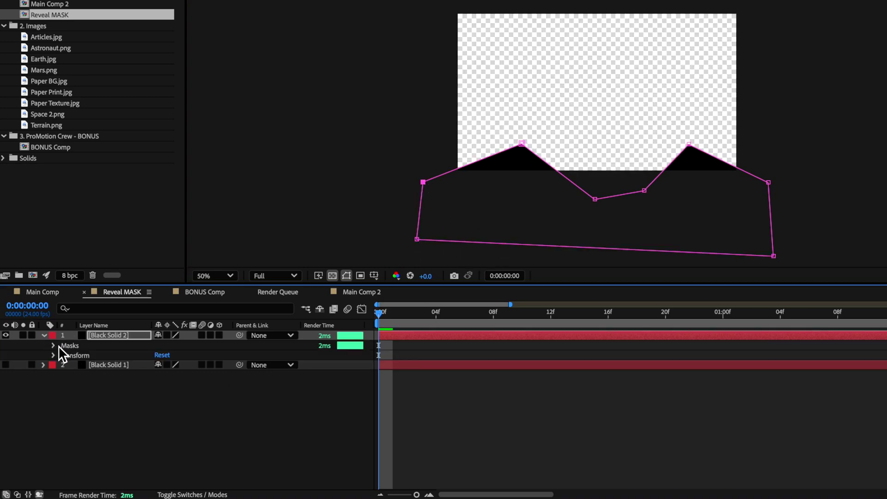
left_click(55, 345)
left_click(64, 355)
left_click(84, 365)
Step: At 0:00:00:12, raise the mask's peaks above the frame and stretch its lower corners below it to cover the whole composition
left_click_drag(401, 317, 550, 315)
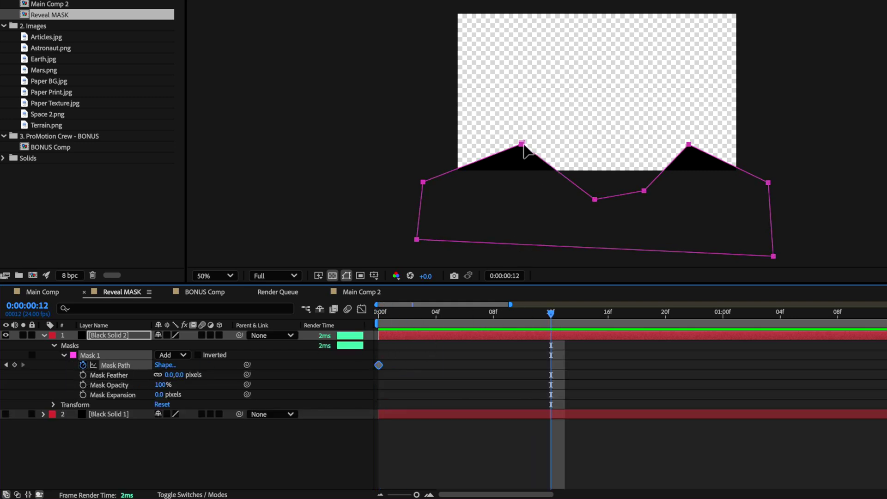
left_click_drag(524, 145, 520, 0)
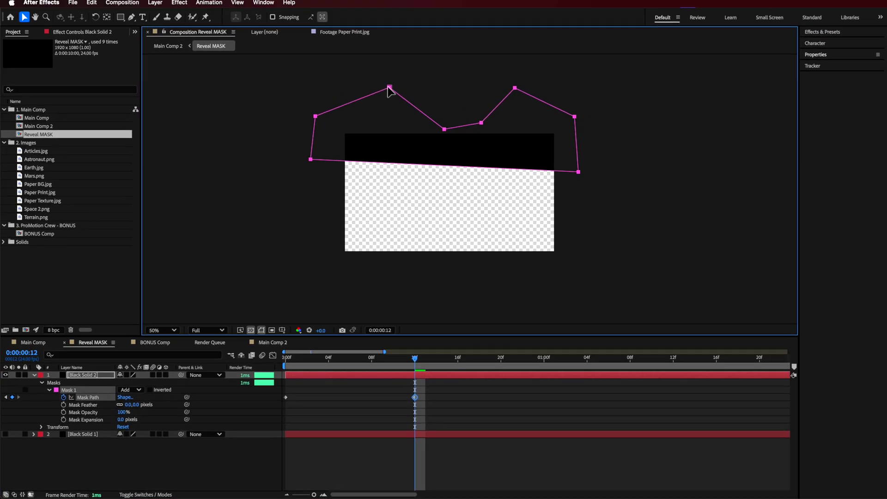
left_click(318, 161)
left_click_drag(309, 161, 300, 296)
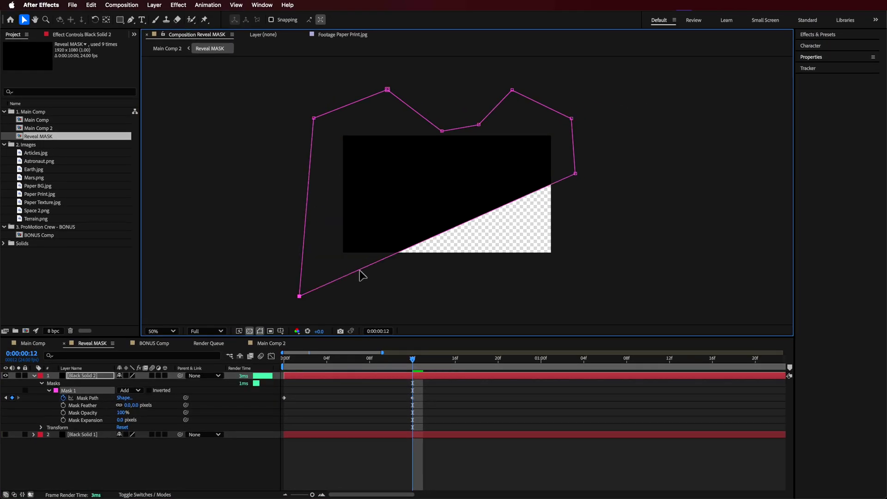
left_click_drag(576, 174, 566, 294)
left_click_drag(480, 125, 476, 88)
Step: At 0:00:00:08, reshape Mask 1's upper edge by raising the central vertex and lowering both peaks and the vertex between them
left_click_drag(413, 359, 370, 360)
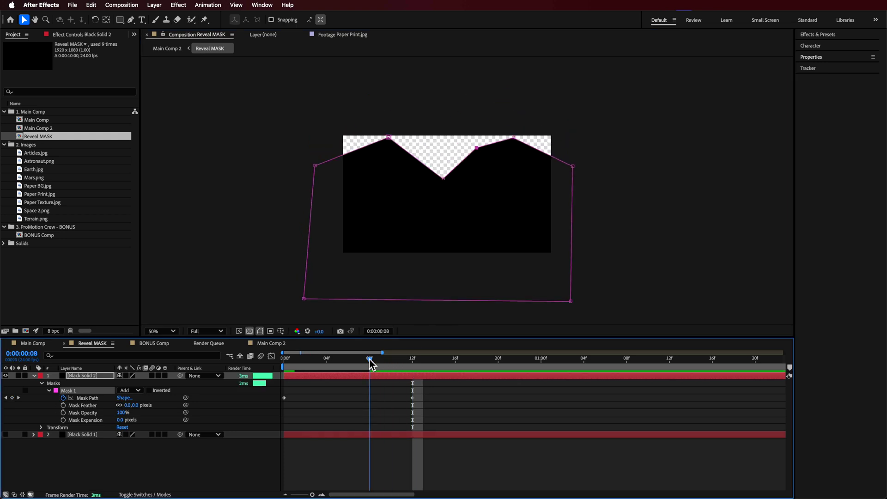
left_click_drag(442, 178, 442, 157)
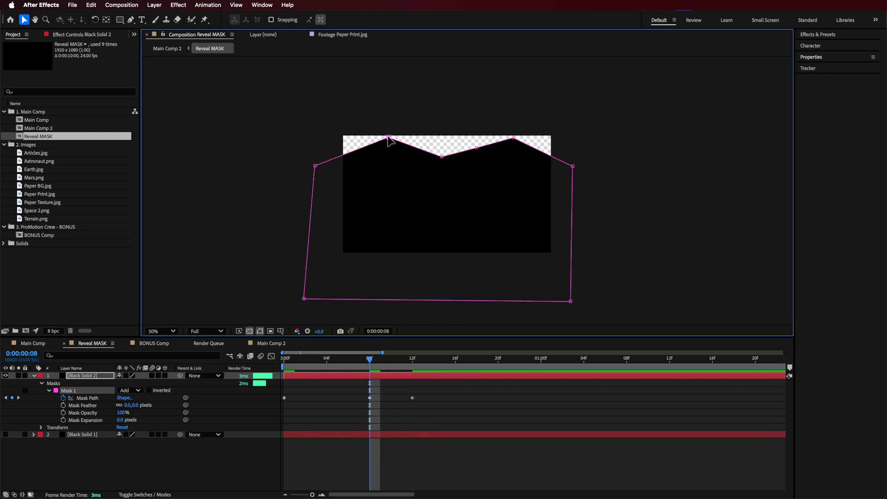
left_click_drag(388, 138, 388, 177)
left_click_drag(477, 148, 453, 186)
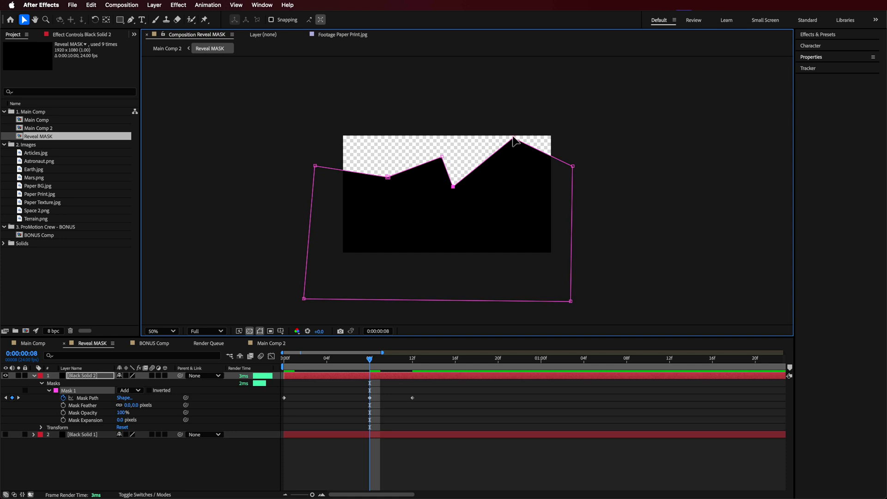
left_click_drag(513, 137, 523, 202)
Step: At 0:00:00:04, reshape Mask 1 by lowering its left peak and upper right corner and shifting the vertices between them leftward
left_click_drag(368, 364, 327, 365)
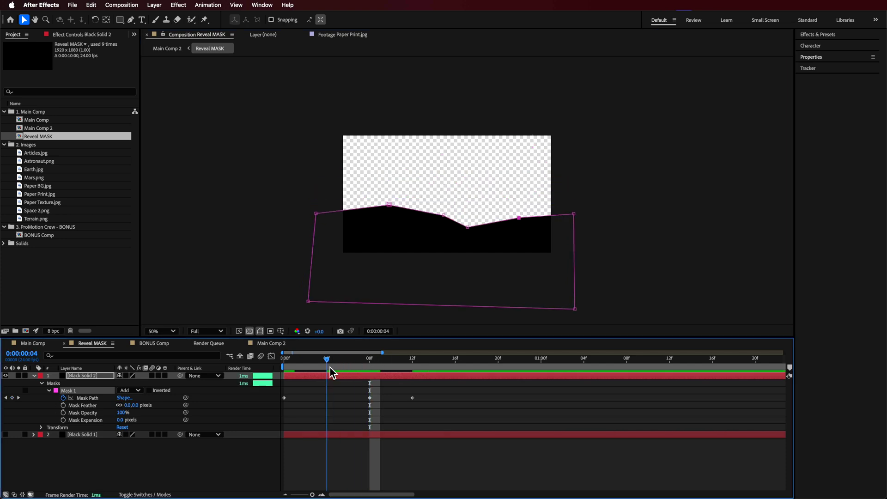
left_click_drag(389, 204, 358, 246)
left_click_drag(468, 227, 397, 236)
left_click_drag(519, 217, 472, 206)
left_click_drag(574, 214, 572, 252)
Step: Deselect the mask and preview its reveal animation from the first frame
left_click(251, 382)
key("Home")
key("space")
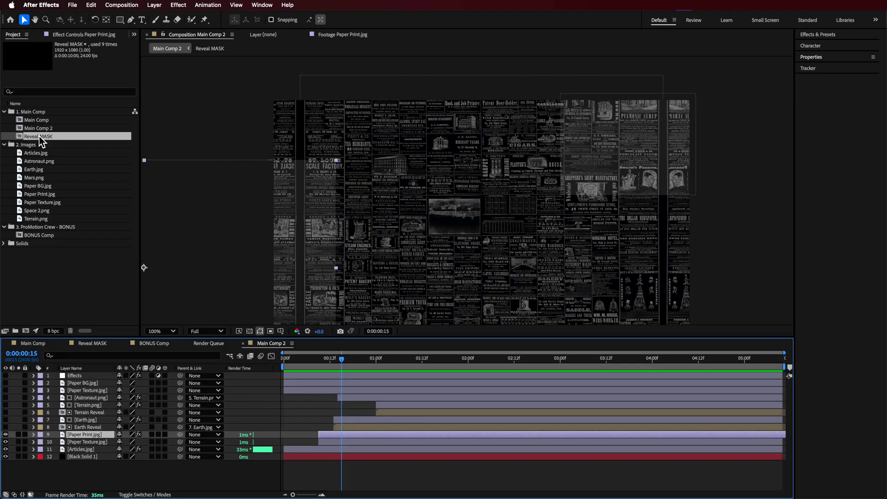
Step: Add the Reveal MASK composition beneath the Articles.jpg layer in Main Comp 2 and assign it as the Articles.jpg layer's track matte
left_click(40, 137)
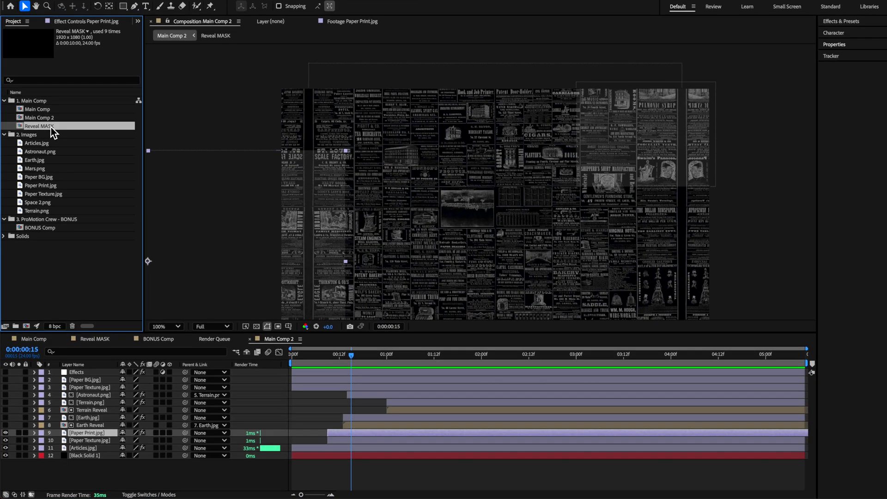
left_click_drag(54, 136, 109, 436)
left_click(109, 436)
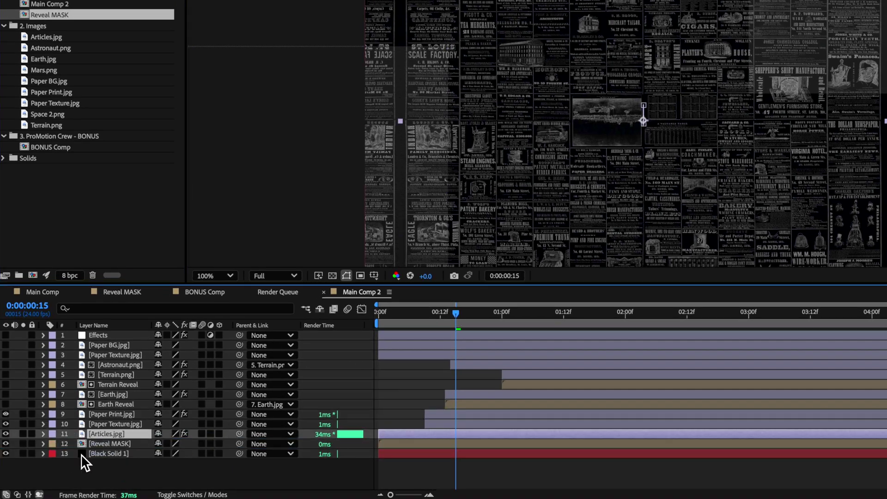
key("F4")
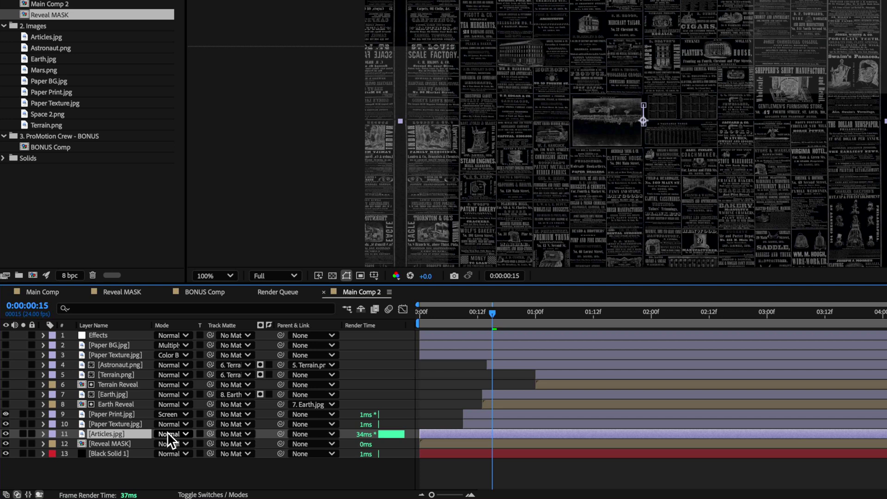
left_click(239, 434)
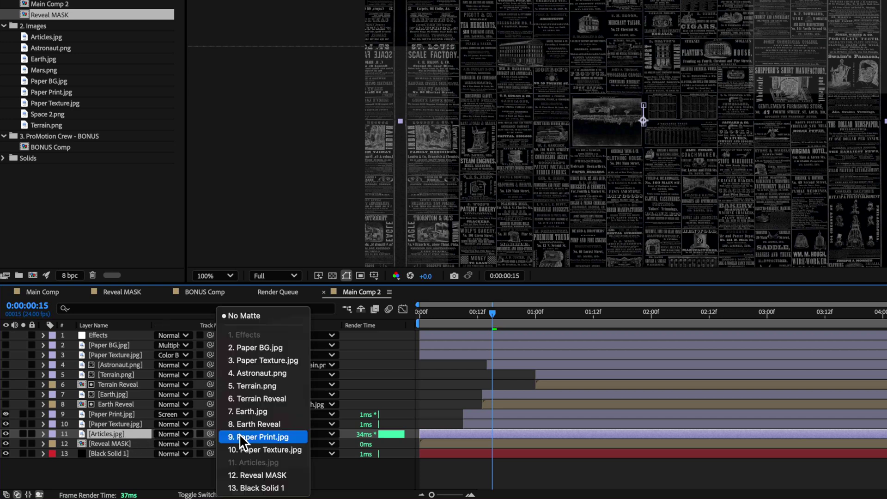
left_click(268, 475)
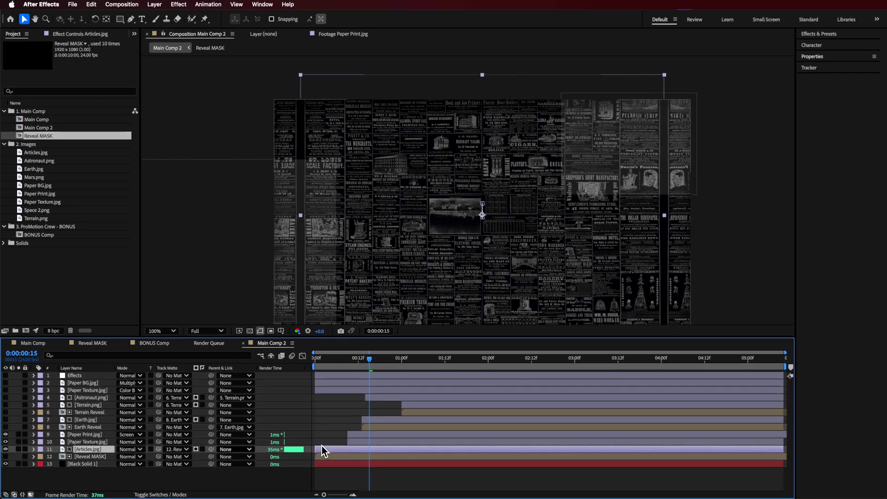
Step: Parent the Reveal MASK layer to the Articles.jpg layer and scrub through the opening frames to check the reveal
left_click_drag(362, 361, 345, 366)
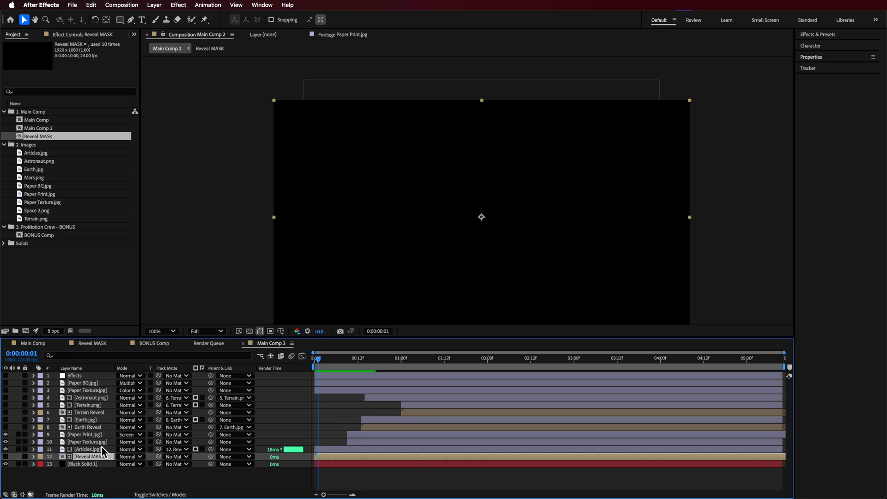
left_click_drag(190, 455, 90, 452)
left_click_drag(319, 359, 369, 367)
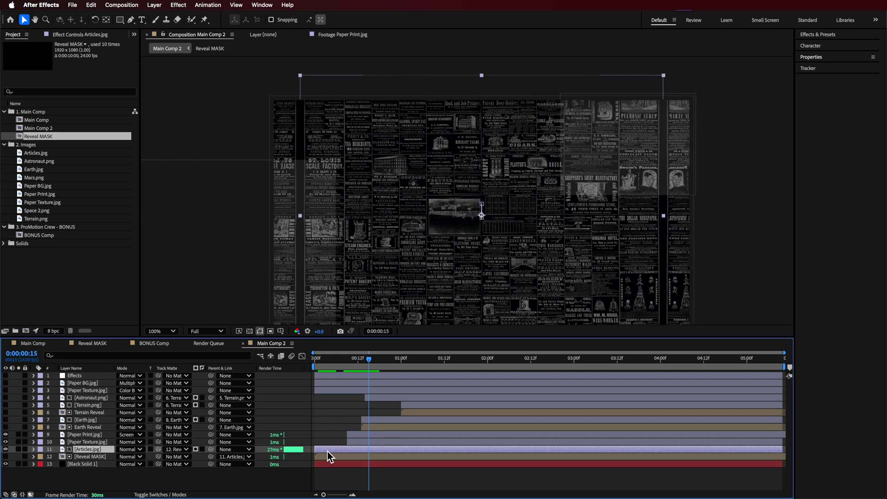
Step: Slide the Reveal MASK layer to start at about 0:00:00:03 in the timeline and check the delayed articles reveal
left_click(324, 457)
key("space")
left_click_drag(335, 457, 350, 457)
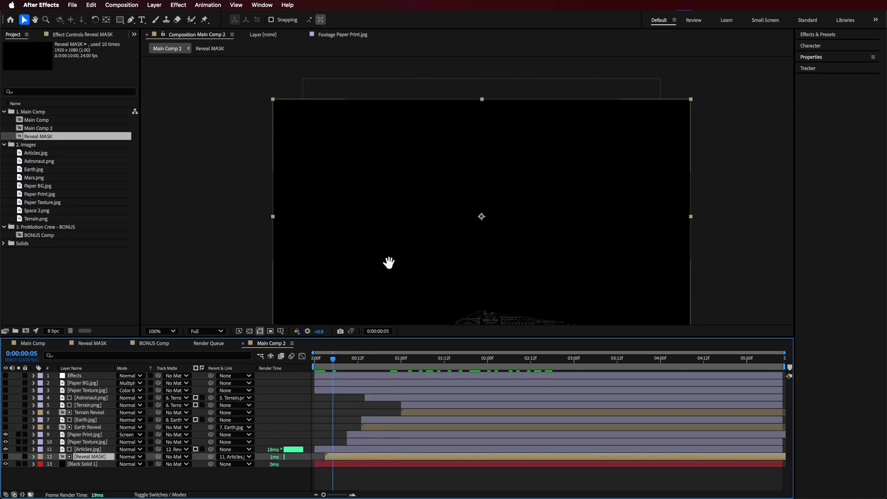
left_click_drag(389, 263, 359, 236)
left_click(333, 448)
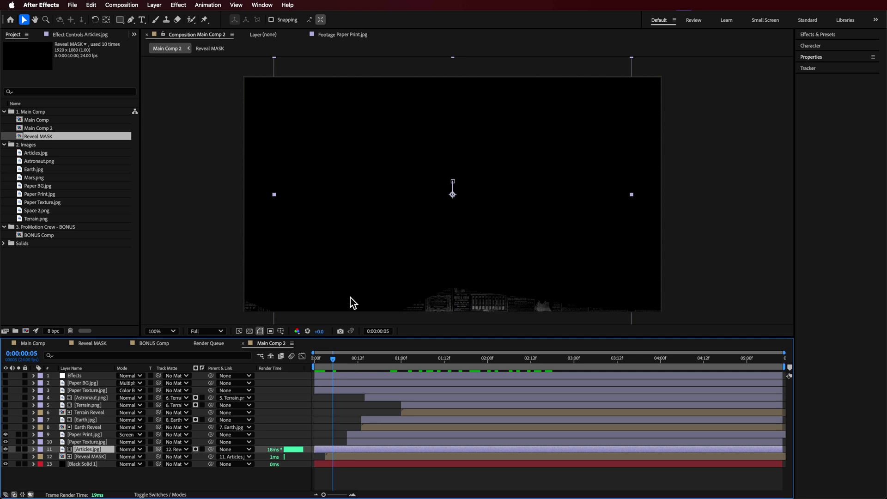
left_click(87, 458)
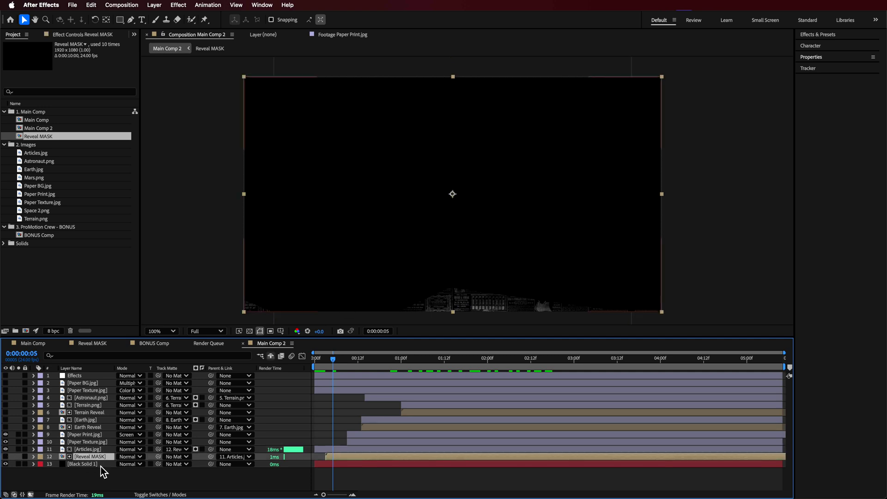
Step: Open the Reveal MASK composition and examine the solid's Mask Path keyframes up to 0:00:00:15
left_click(100, 346)
left_click_drag(308, 368, 261, 376)
left_click(309, 379)
key("m")
left_click_drag(308, 358, 317, 361)
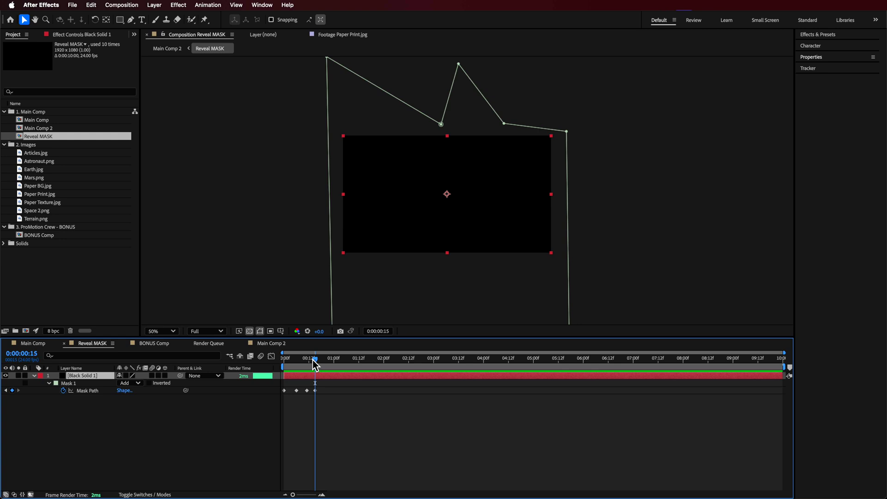
Step: Return to Main Comp 2 and preview the masked reveal of the newspaper articles
left_click(272, 344)
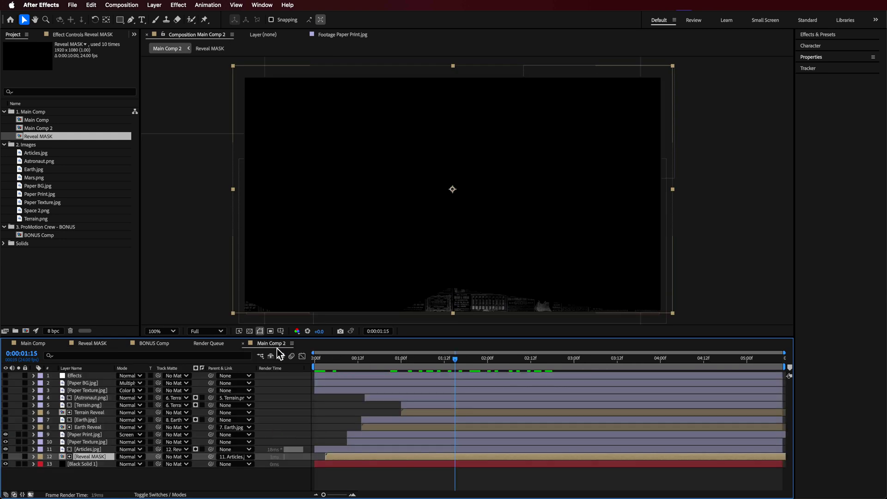
left_click(360, 365)
mouse_move(364, 366)
left_mouse_down()
mouse_move(319, 367)
mouse_move(368, 376)
left_mouse_up()
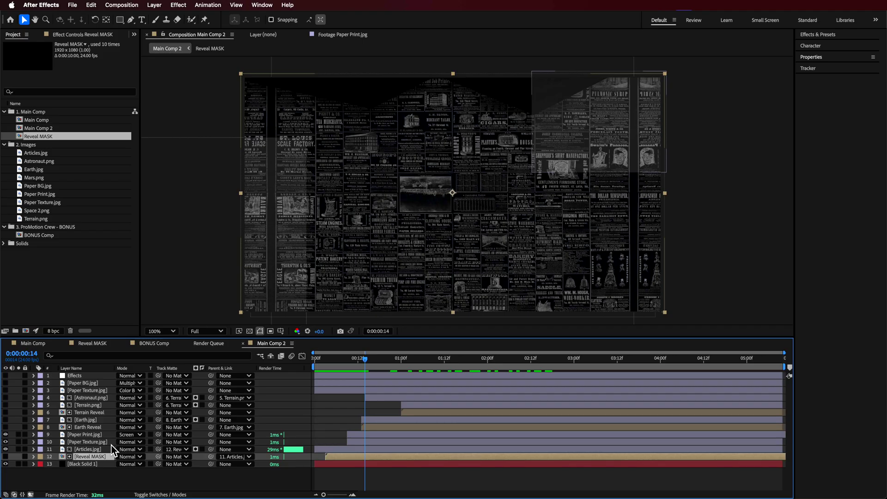
left_click(325, 361)
key("space")
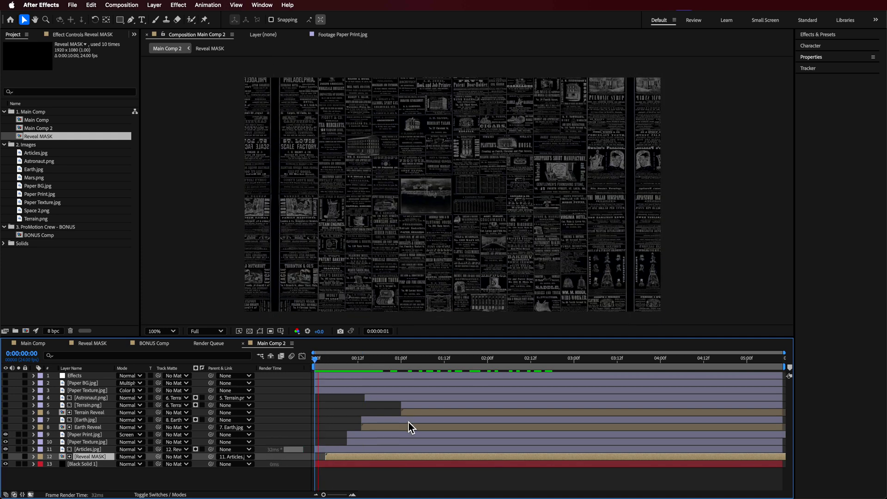
key("space")
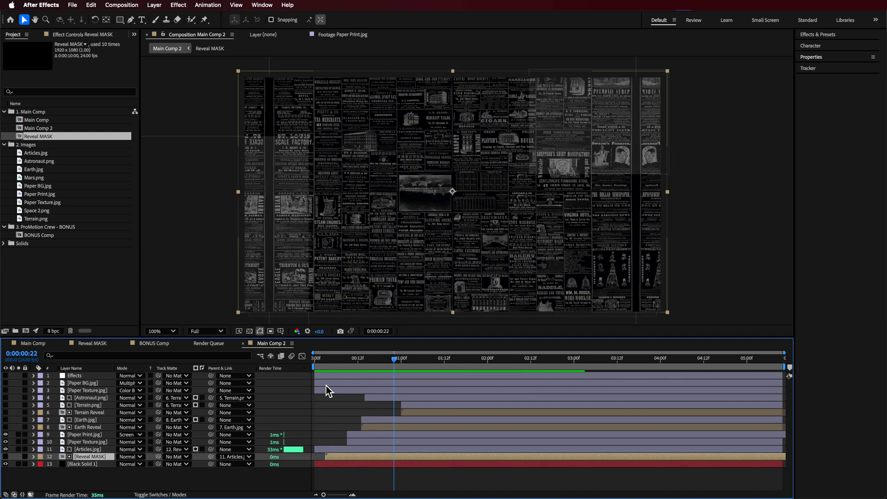
Step: Slide the Reveal MASK layer back to start at 0:00:00:00 and scrub through the first frames
left_click(327, 360)
left_click_drag(348, 455, 332, 460)
mouse_move(317, 366)
left_mouse_down()
mouse_move(342, 364)
mouse_move(326, 369)
left_mouse_up()
left_click(84, 378)
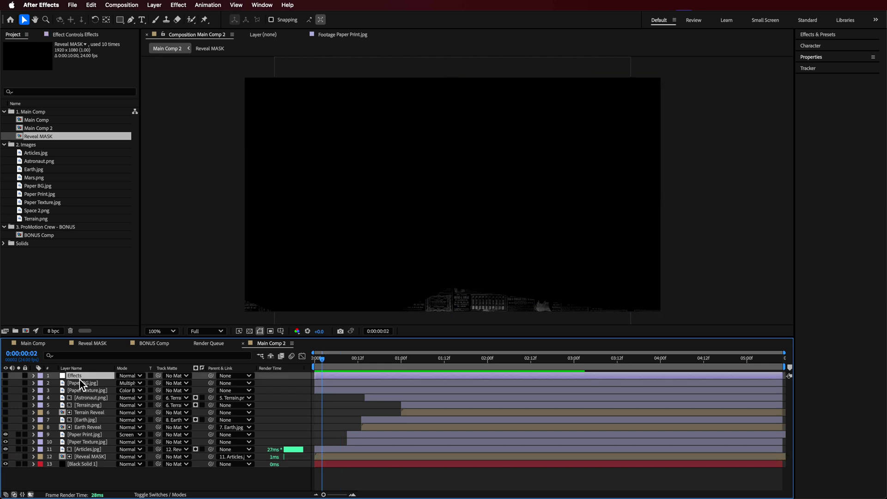
right_click(65, 446)
mouse_move(115, 385)
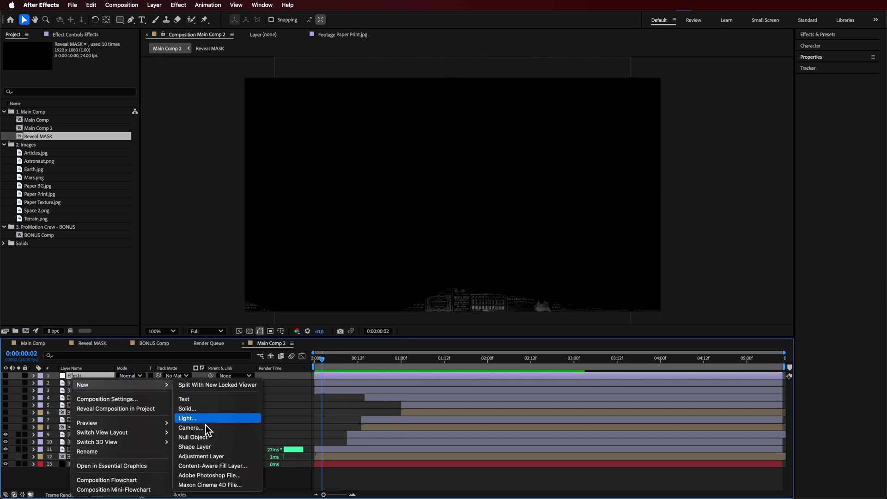
key("Escape")
Step: Make the Effects adjustment layer visible and, with Unsharp Mask and Add Grain switched off, keep only its Posterize Time effect active
left_click(5, 375)
left_click(82, 35)
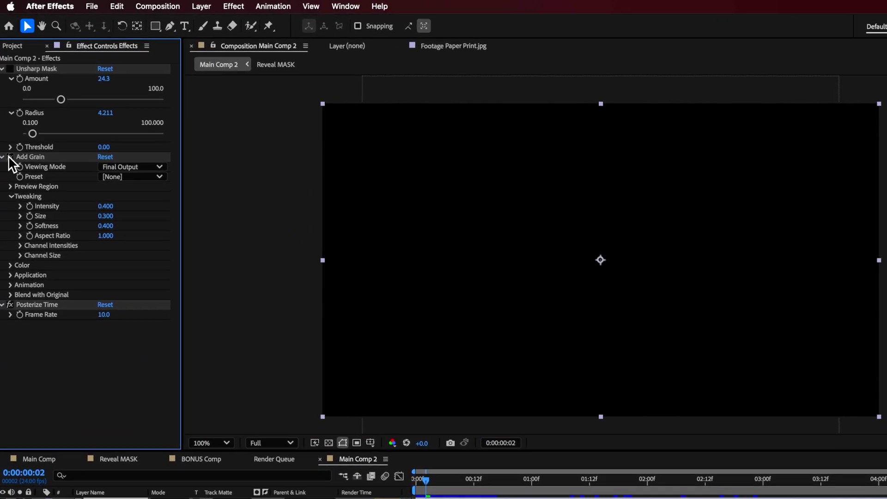
left_click(10, 305)
left_click(32, 307)
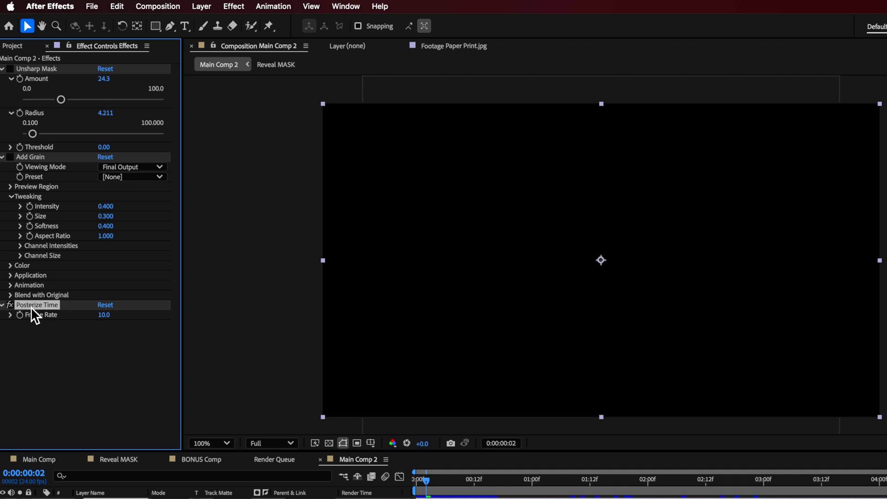
left_click(387, 6)
type("po")
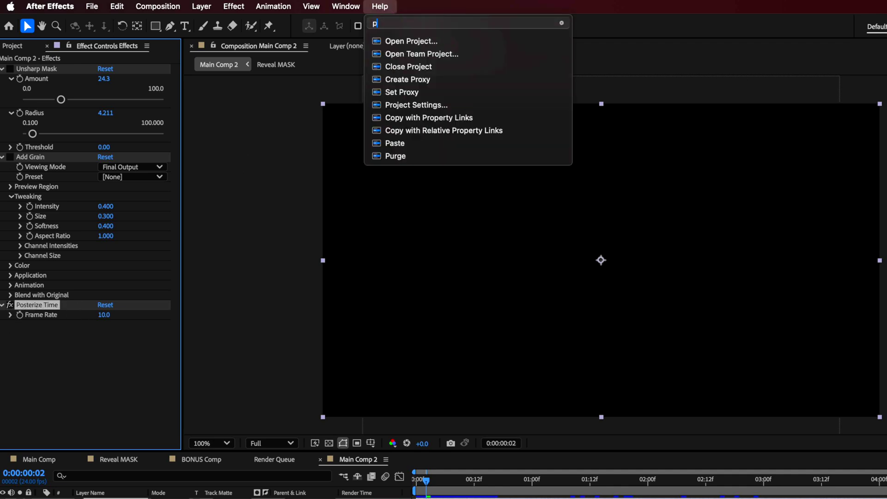
left_click(90, 334)
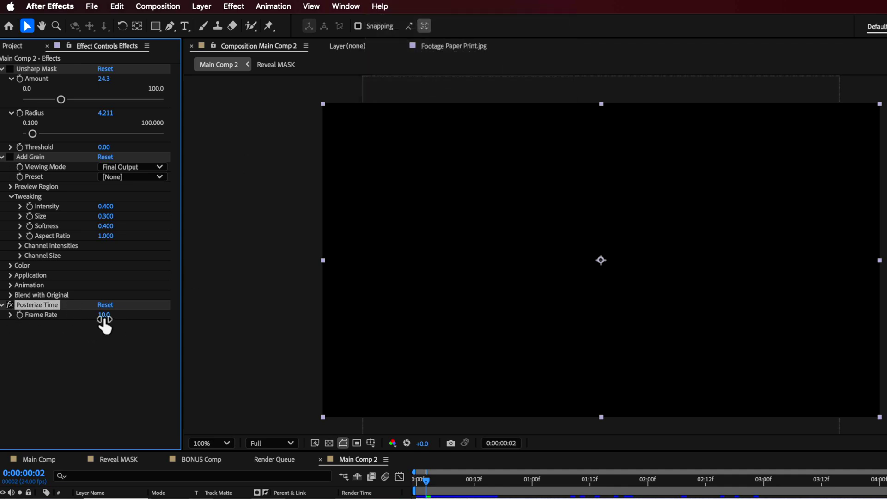
Step: Preview the reveal with only Posterize Time active, and turn the Effects layer's Add Grain and Unsharp Mask back on
key("space")
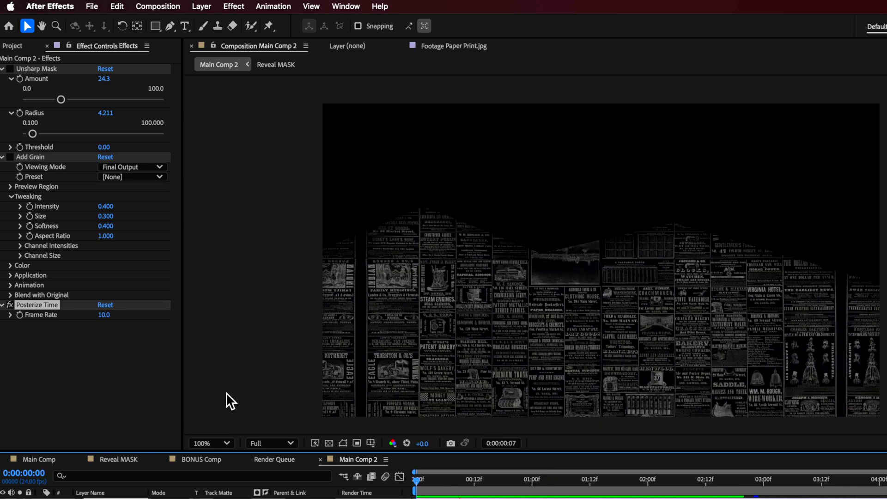
left_click(568, 114)
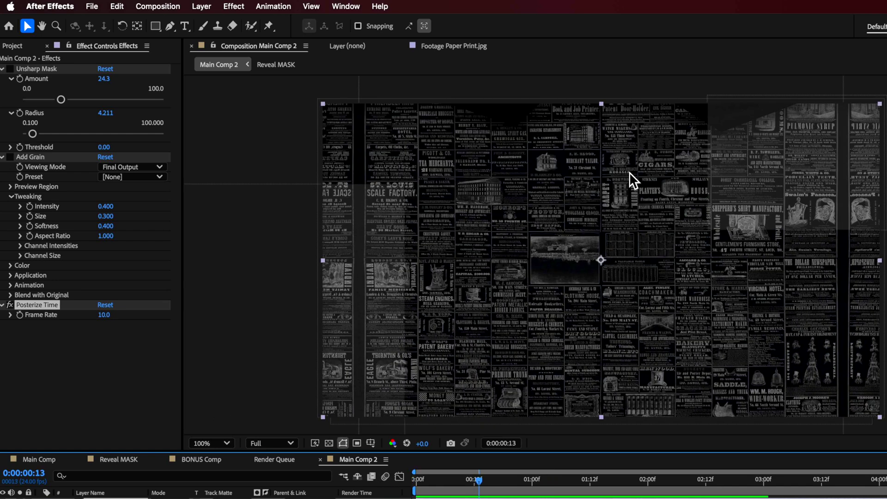
left_click(12, 157)
left_click(31, 159)
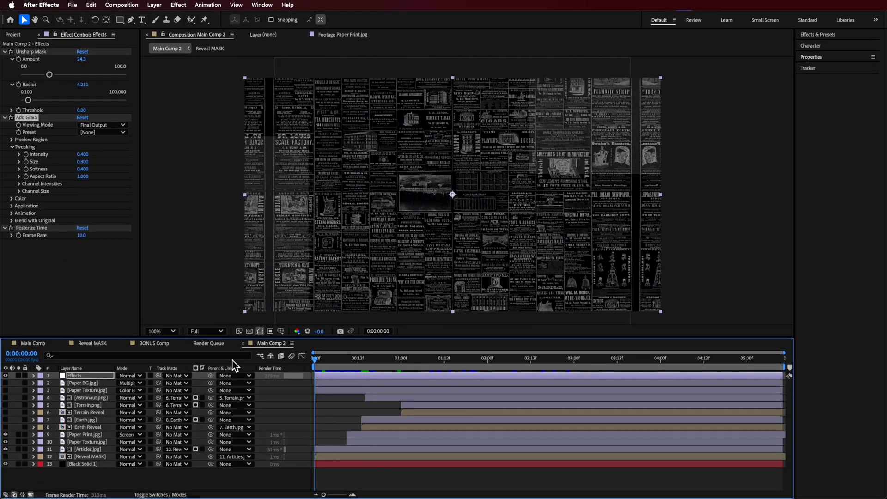
Step: Preview Main Comp 2 from the first frame with all of the Effects layer's effects enabled
key("Home")
key("space")
key("space")
key("space")
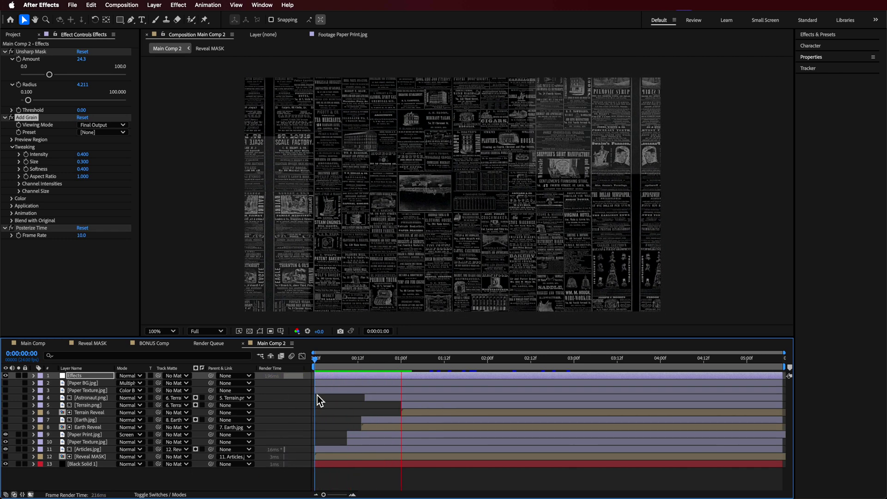
Step: Make the Paper BG.jpg layer visible and open its source image in the Footage viewer to inspect the paper texture
left_click(91, 384)
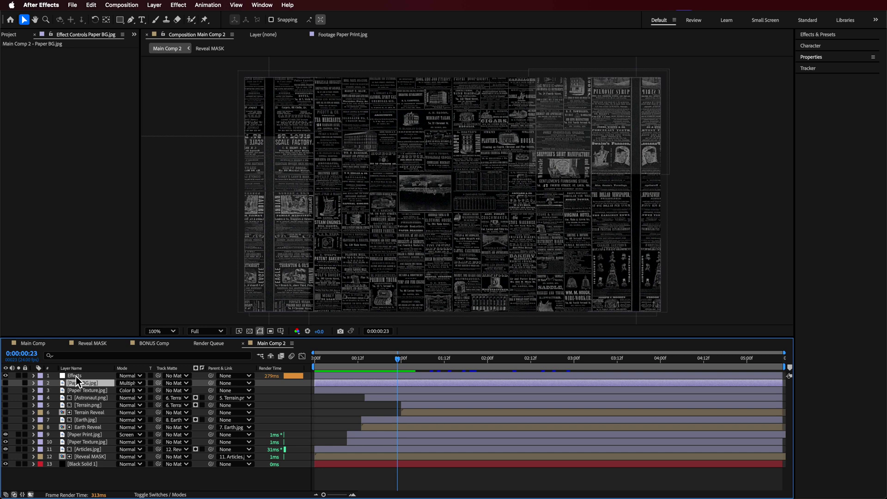
left_click(6, 383)
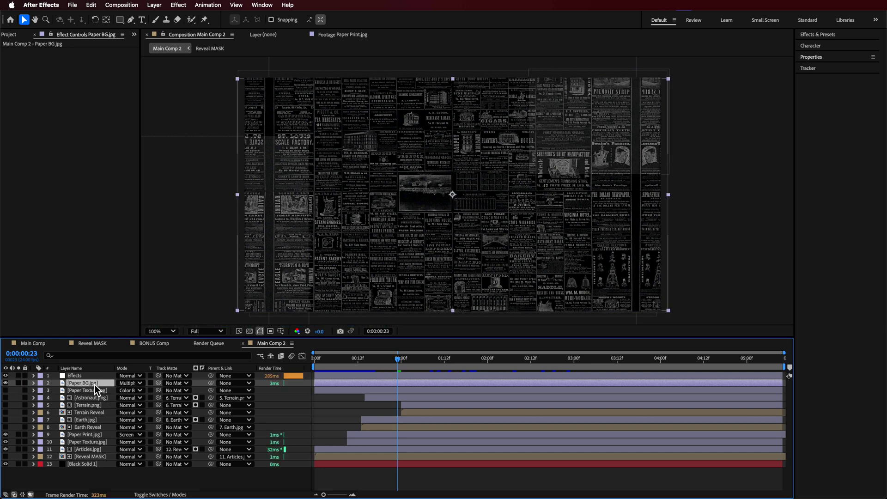
left_click(9, 34)
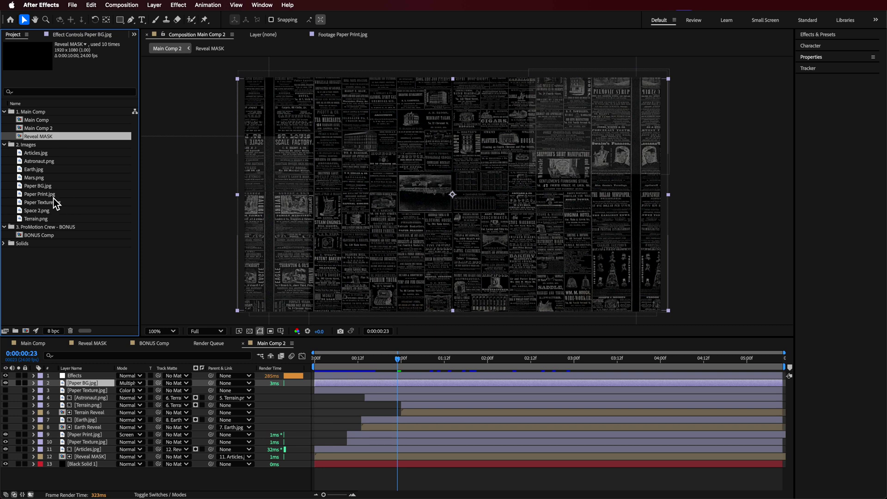
double_click(43, 188)
scroll(465, 196, "up", 1)
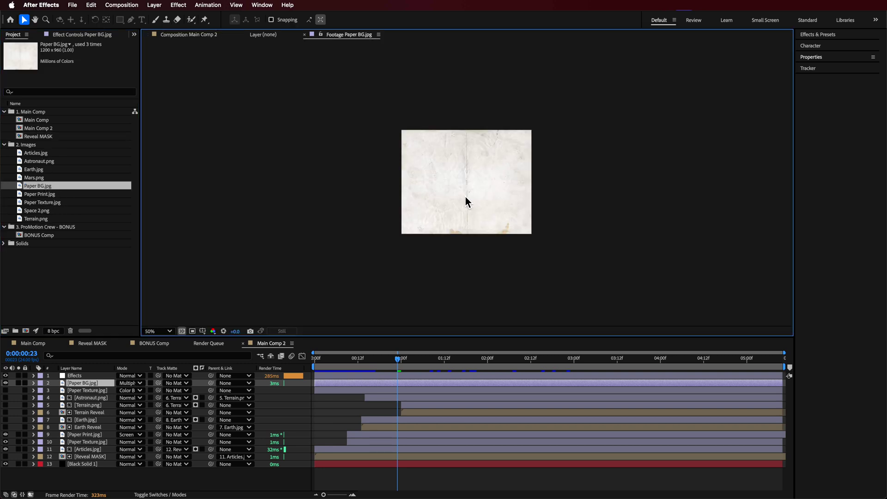
scroll(465, 202, "up", 1)
Step: Add another Paper BG.jpg layer directly beneath the Effects layer in Main Comp 2 and hide the existing Paper BG.jpg layer
left_click_drag(362, 358, 347, 358)
left_click_drag(34, 184, 86, 383)
left_click(5, 390)
Step: Set the new Paper BG.jpg layer's blending mode to Multiply and enlarge it to cover the full composition width
left_click(136, 386)
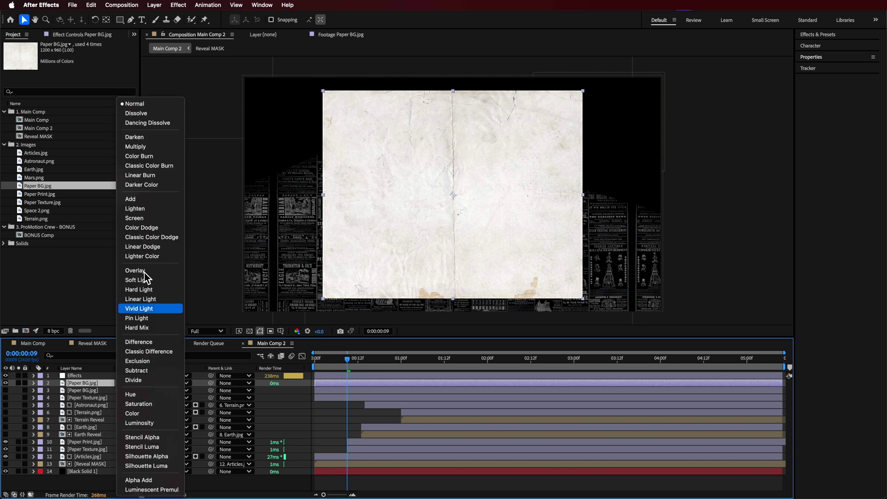
left_click(151, 146)
left_click_drag(325, 195, 243, 214)
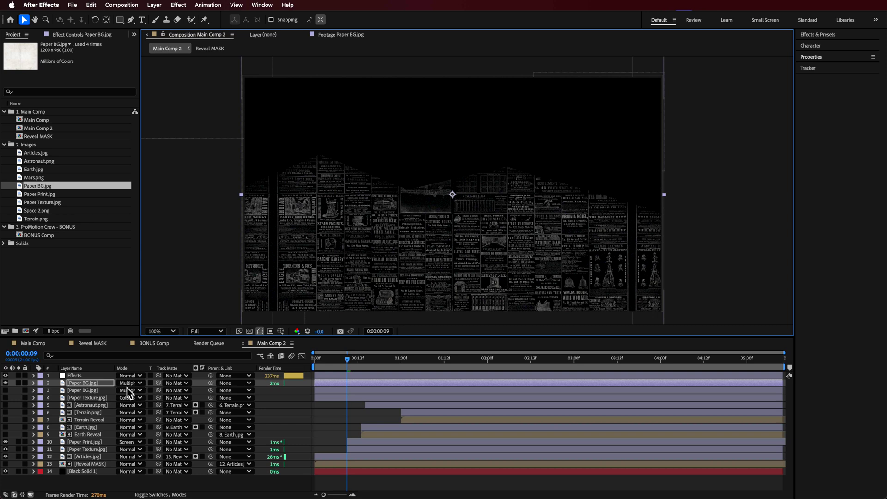
Step: Cycle the new Paper BG.jpg layer through the darkening blend modes up to Darker Color, and return it to Multiply
key("shift+equal")
key("shift+equal")
key("shift+equal")
key("shift+equal")
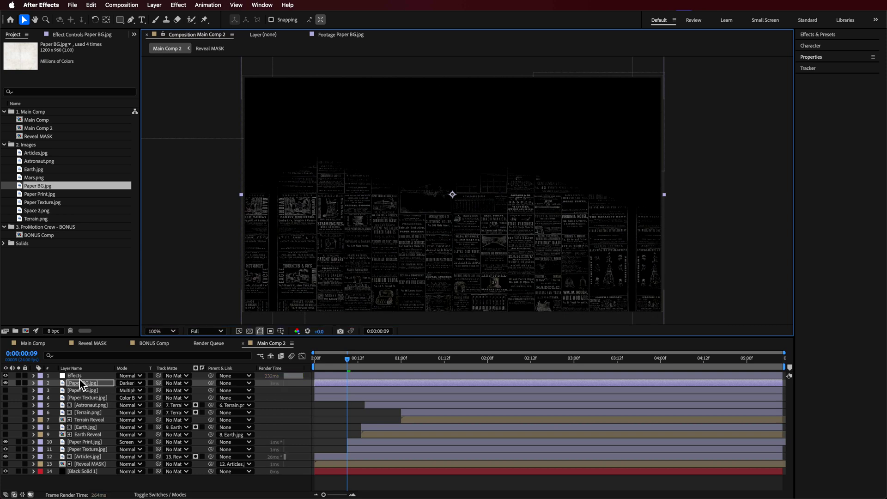
left_click(131, 384)
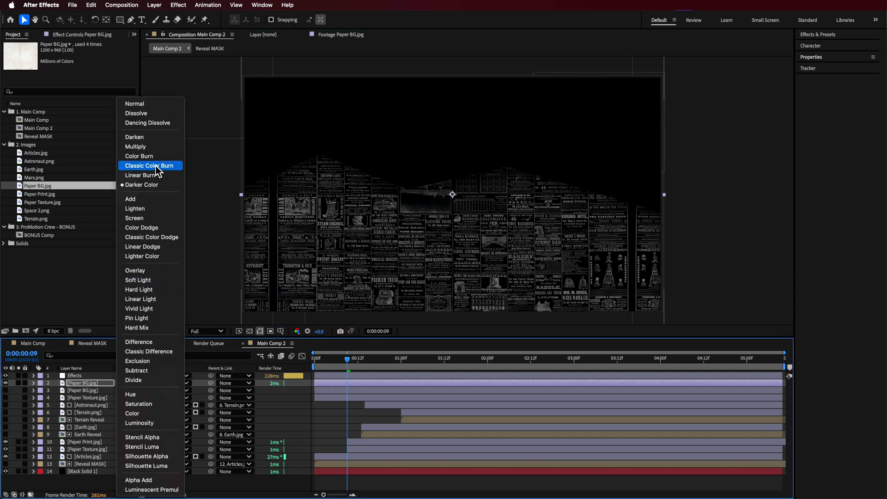
left_click(148, 147)
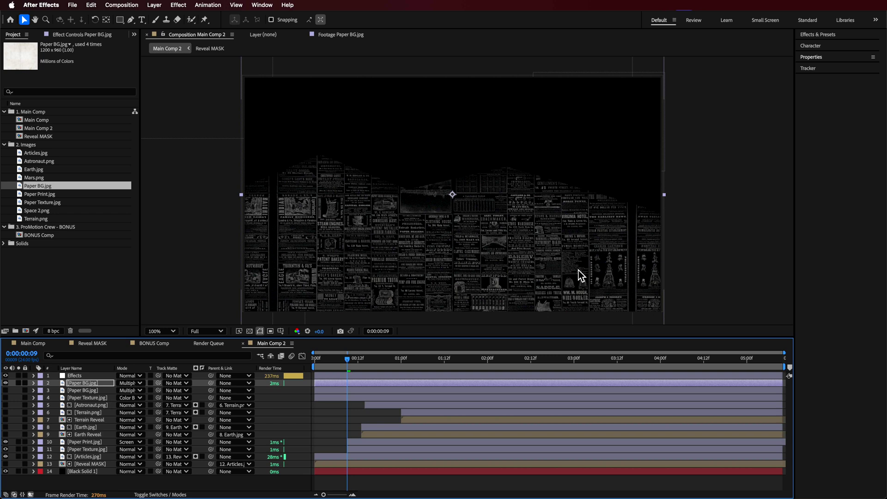
Step: Delete the added Paper BG.jpg layer and make the original Paper BG.jpg layer visible again
key("Delete")
left_click(5, 383)
left_click(63, 383)
Step: Open the Paper Texture.jpg source image in the Footage viewer at 200% to examine its creases
left_click(79, 390)
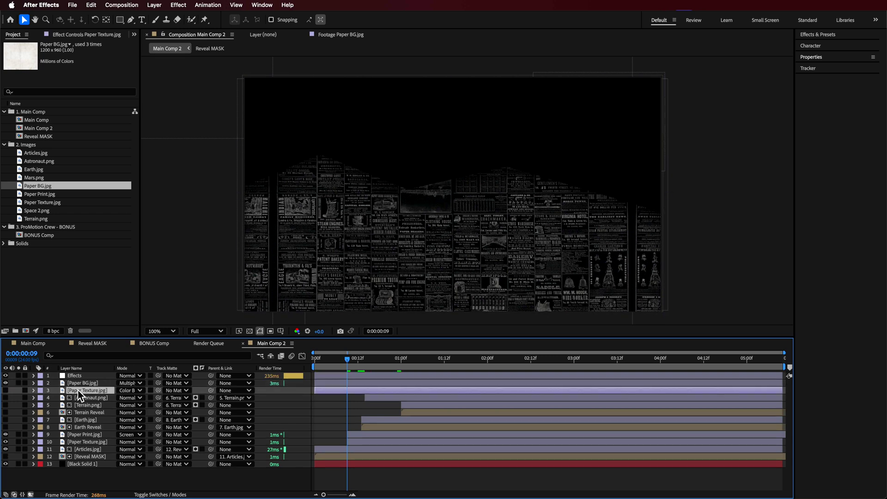
double_click(61, 203)
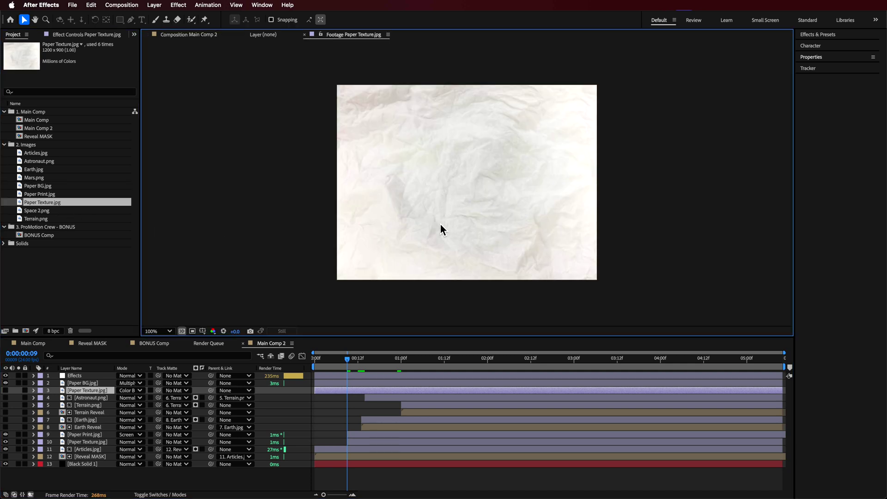
key("period")
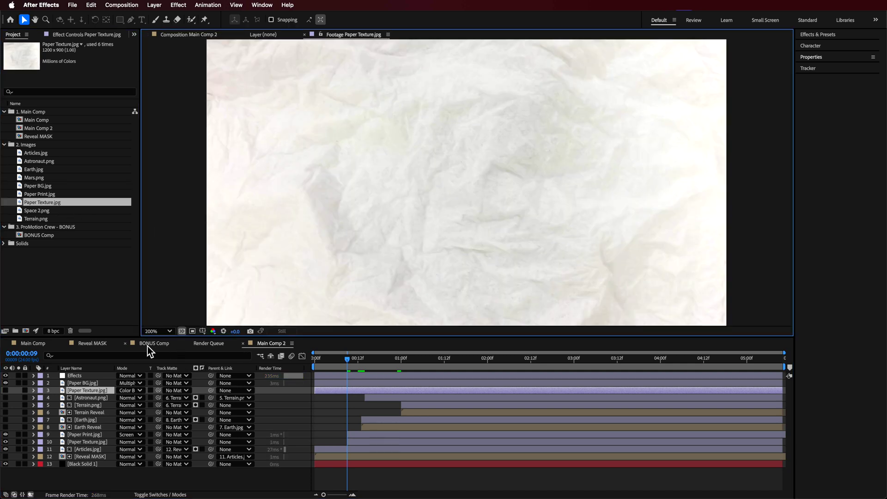
Step: Make the upper Paper Texture.jpg layer visible in Main Comp 2, keeping its blending mode at Color Burn
left_click(147, 345)
left_click(122, 390)
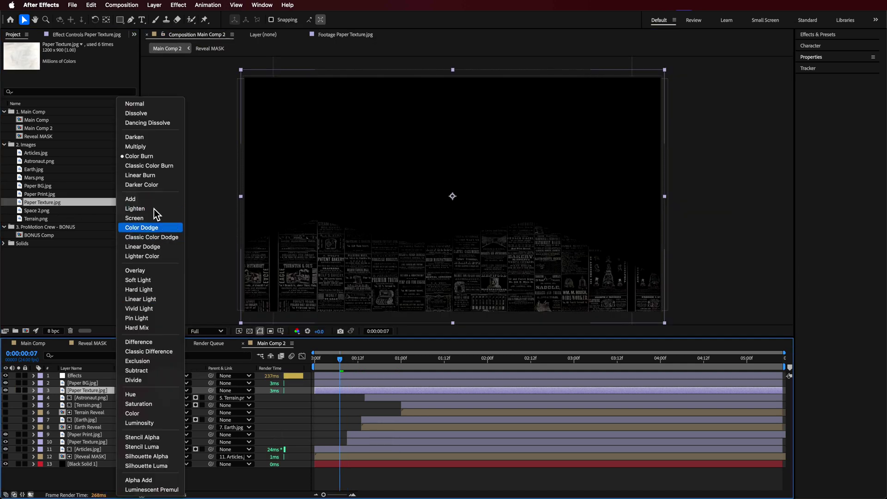
left_click(87, 391)
Step: Make the Earth.jpg layer visible in Main Comp 2 and preview its reveal up to 0:00:01:00
left_click_drag(340, 360, 370, 362)
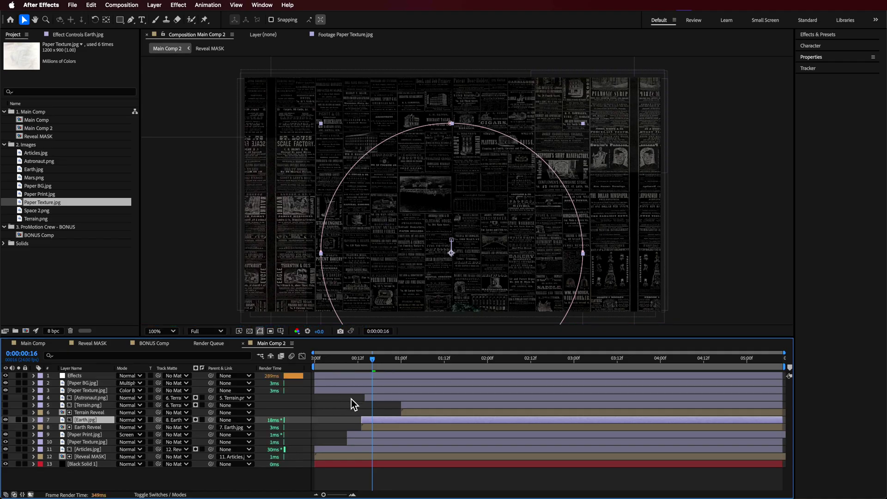
left_click_drag(374, 364, 403, 373)
left_click(350, 474)
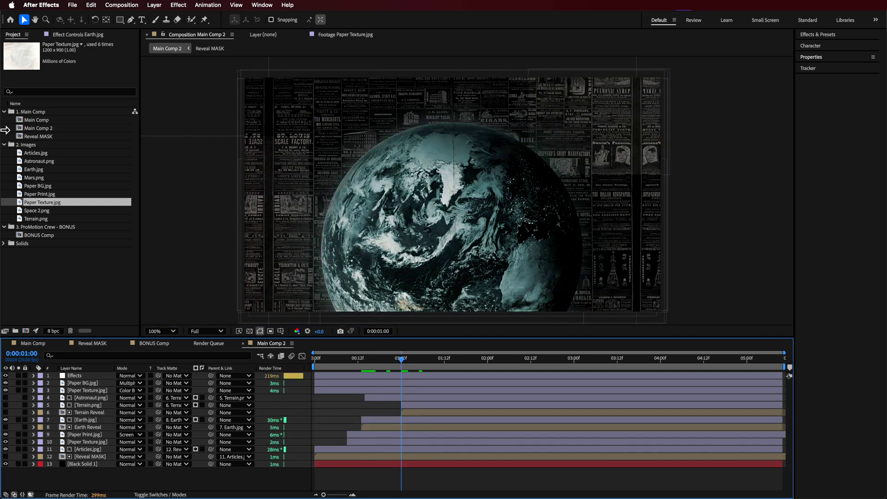
Step: View the original Earth.jpg image in the Footage viewer and compare it with the Earth.jpg layer's reveal in Main Comp 2
double_click(36, 170)
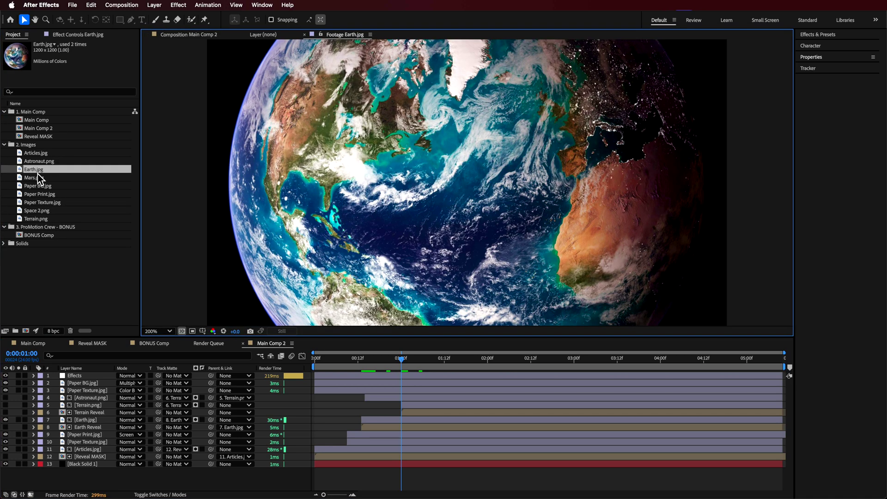
key("comma")
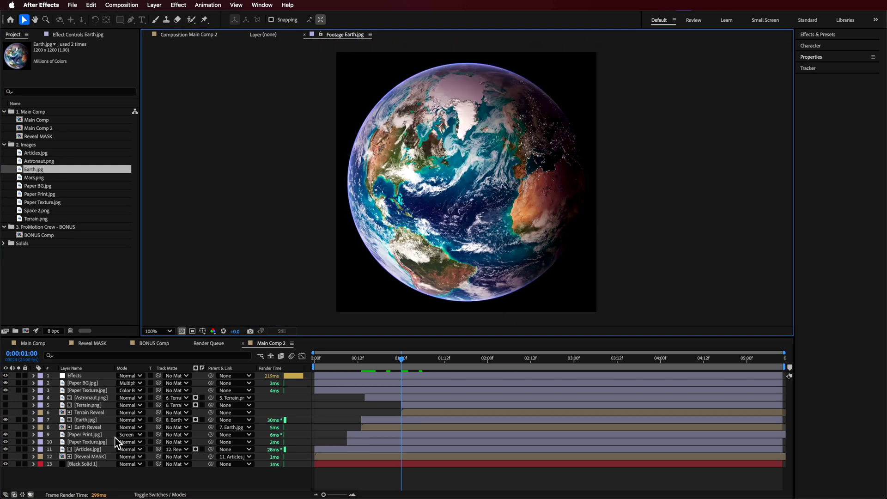
left_click(98, 422)
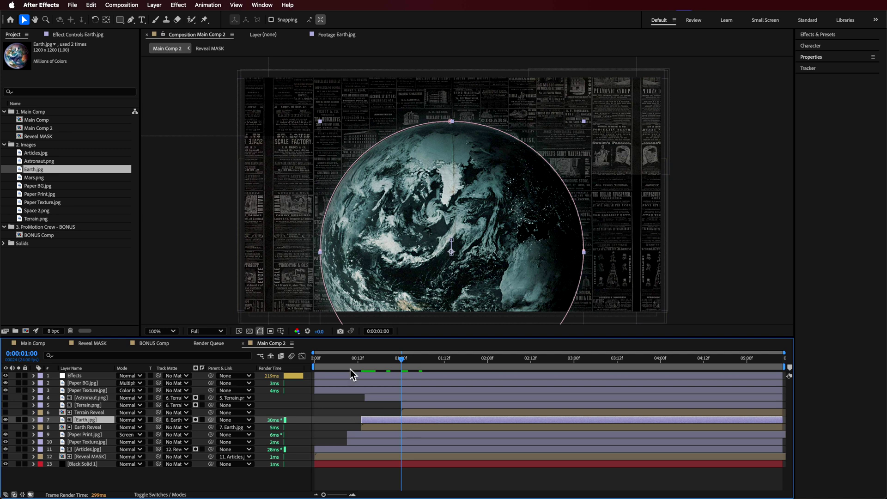
left_click(373, 364)
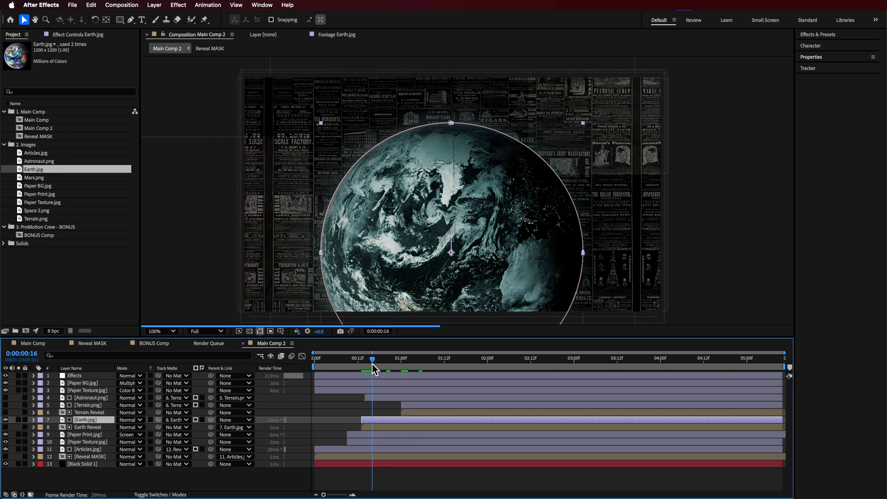
left_click_drag(375, 365, 393, 365)
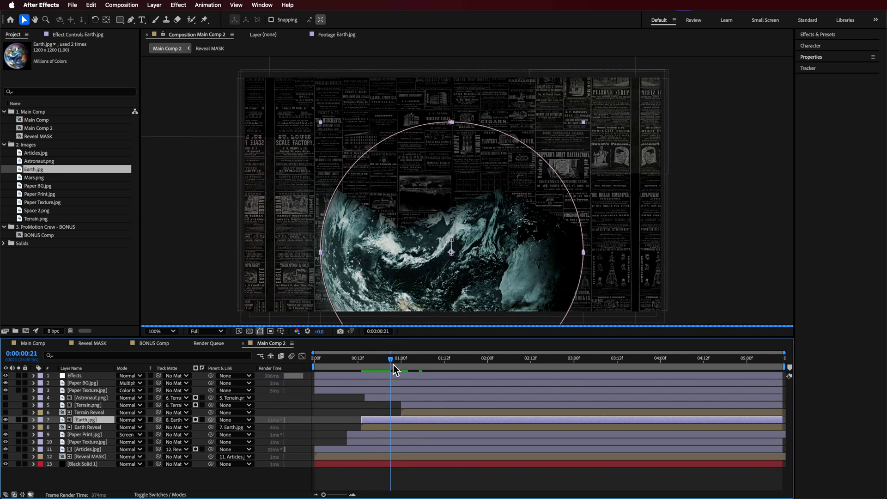
Step: Switch off Earth.jpg's Glow and compare the planet with the Hue/Saturation effect and its Colorize option off and on
left_click(84, 37)
left_click(11, 51)
left_click(11, 179)
left_click(11, 179)
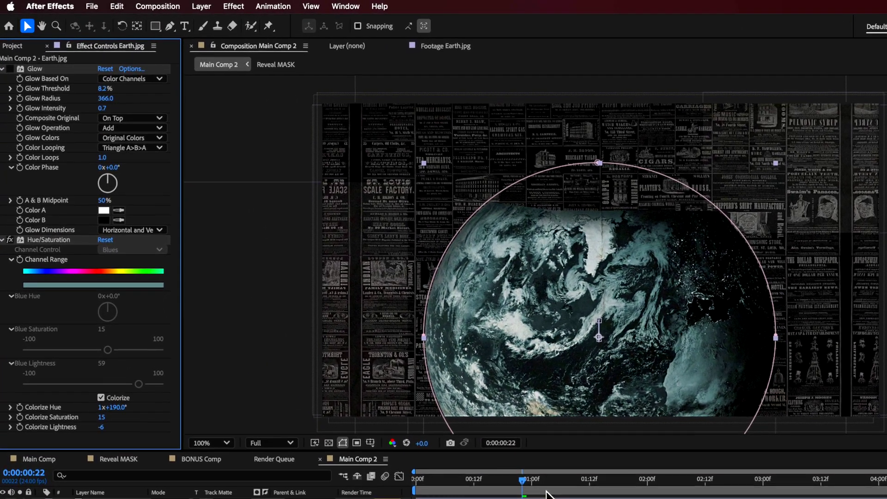
left_click_drag(440, 389, 446, 388)
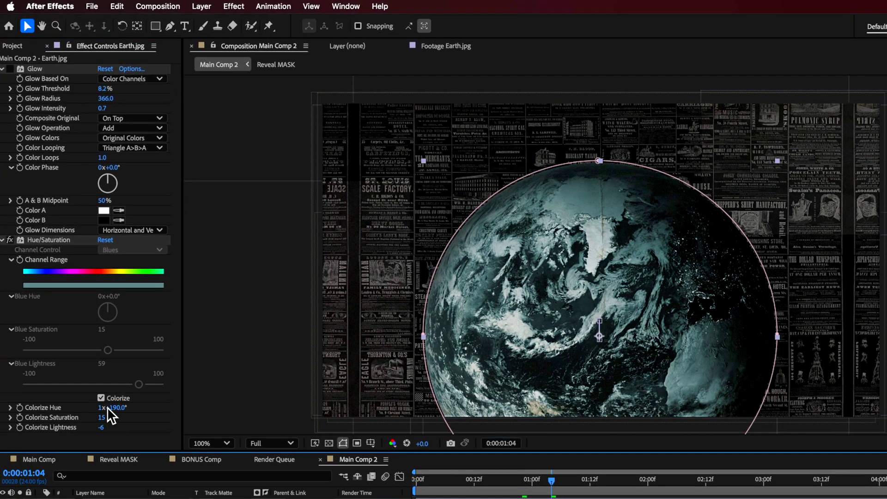
left_click(101, 398)
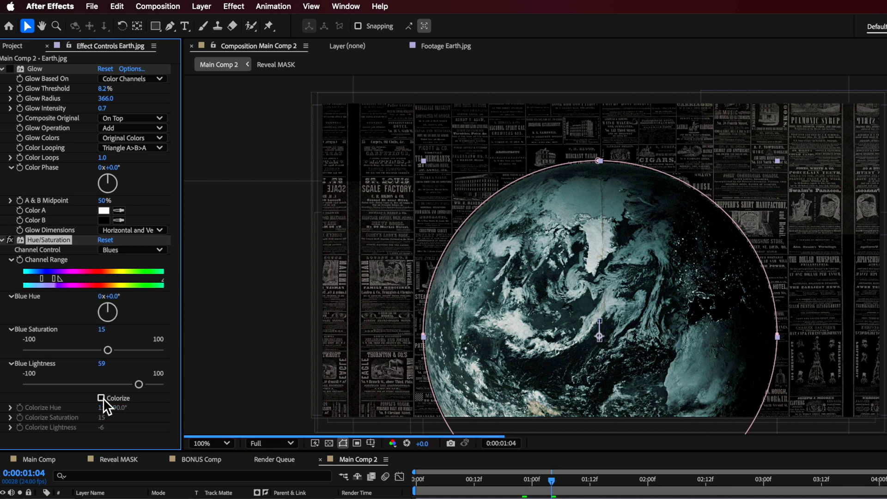
left_click(102, 398)
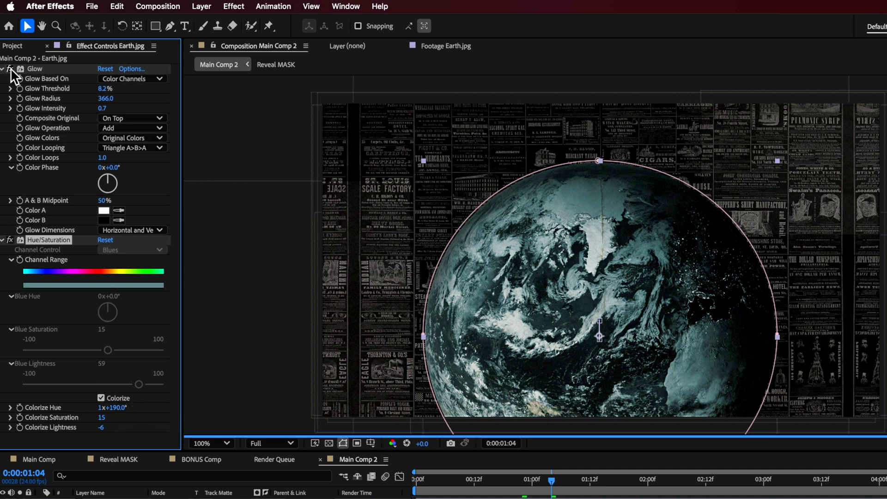
Step: Compare Earth.jpg with its Glow effect on and off, leave Glow enabled, and preview the reveal
left_click(10, 69)
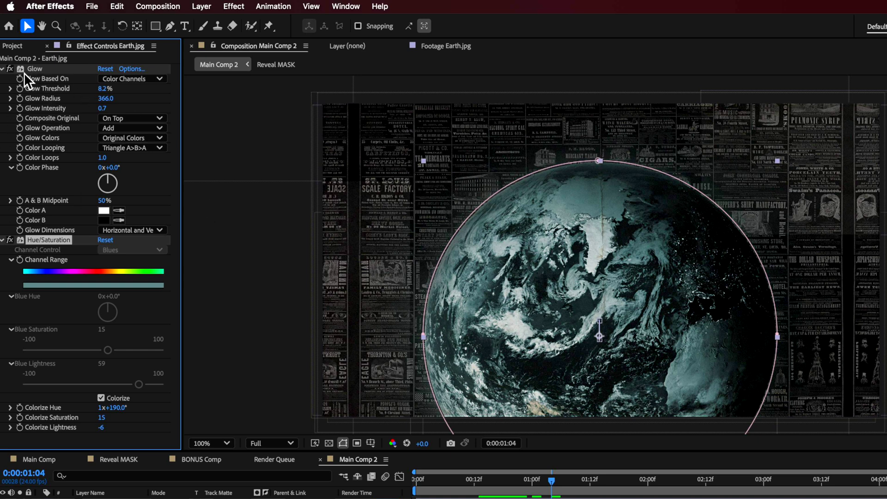
left_click(11, 69)
left_click(10, 69)
left_click_drag(551, 482, 509, 483)
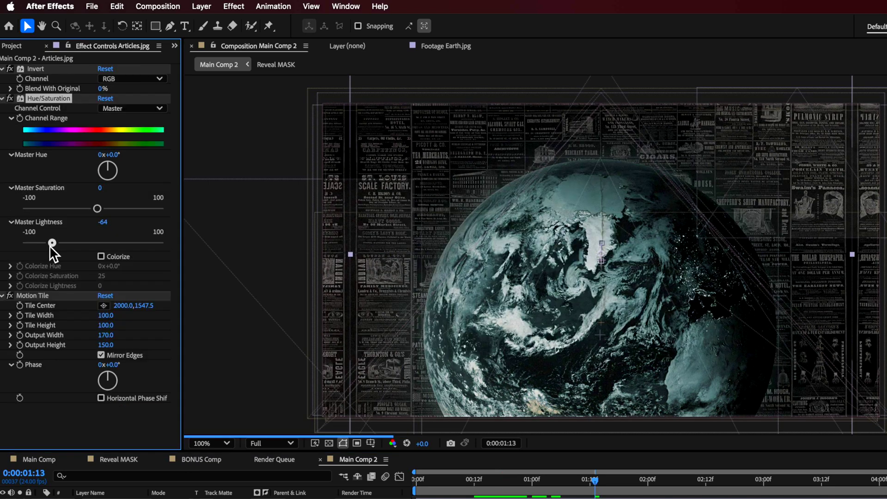
Step: Set the Articles.jpg layer's Hue/Saturation Master Lightness to -68 and preview the earth reveal over the articles
left_click_drag(50, 244, 47, 243)
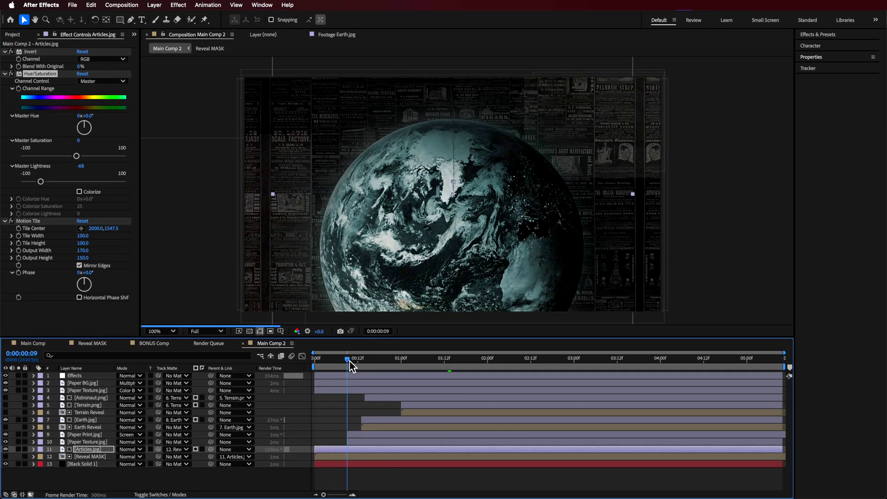
left_click_drag(422, 442, 440, 441)
left_click_drag(364, 360, 410, 362)
left_click(388, 420)
left_click(376, 359)
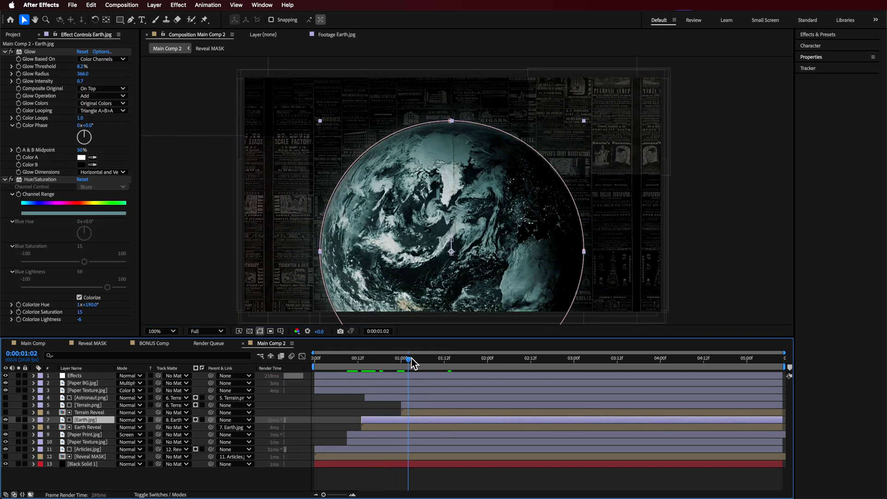
left_click(113, 483)
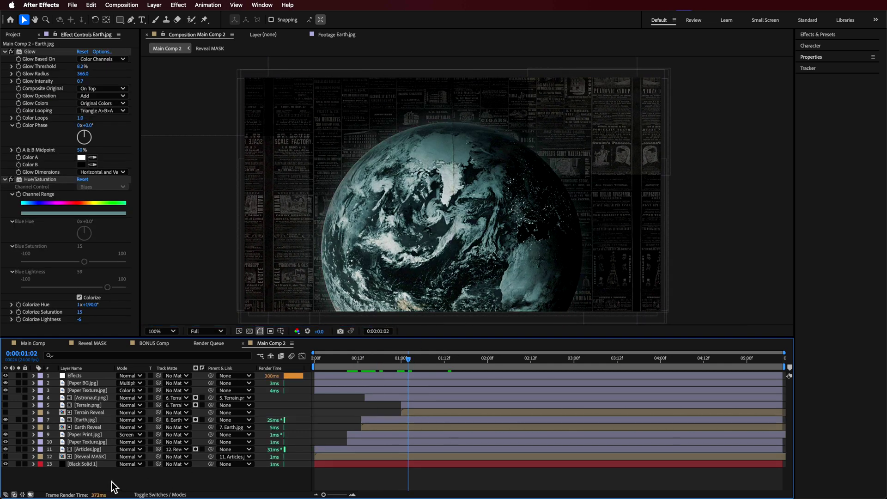
Step: Examine the Earth Reveal layer, its Reveal MASK source composition, and the track matte assigned to Earth.jpg
left_click(87, 428)
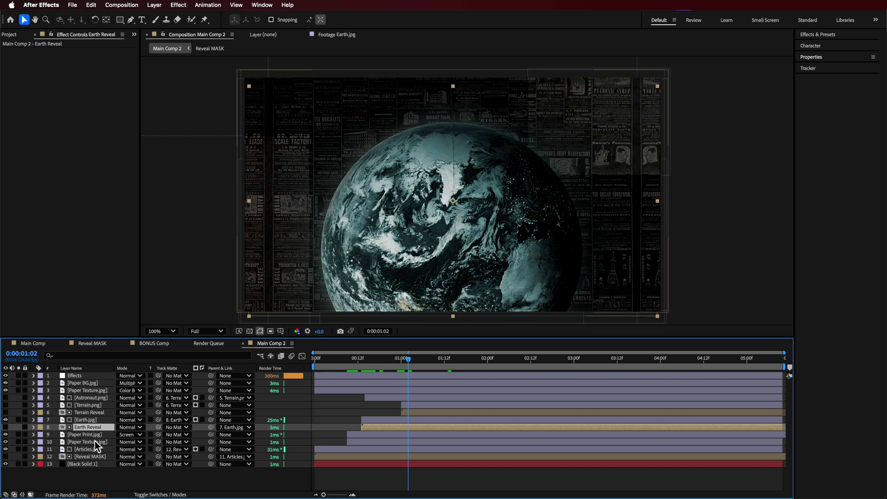
left_click(7, 34)
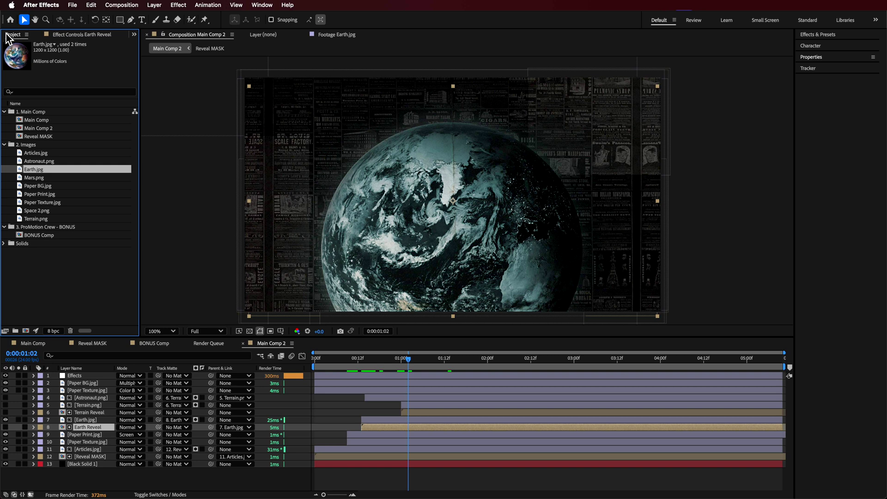
left_click(39, 136)
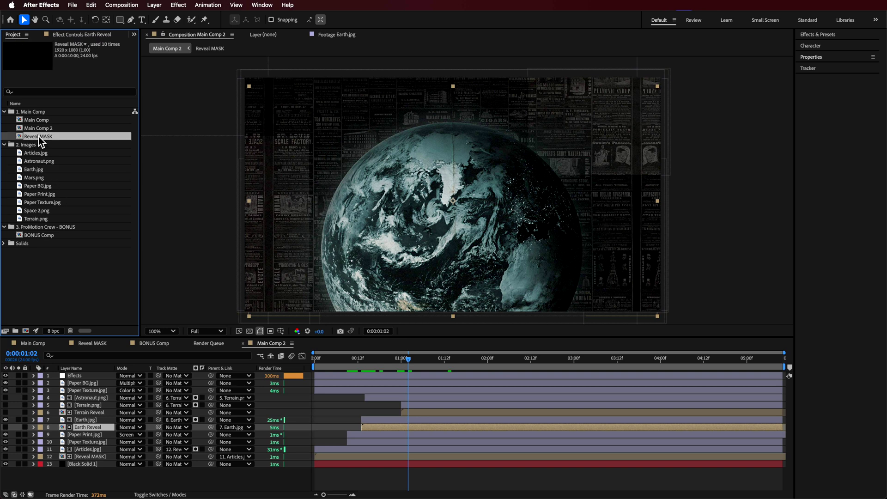
left_click(93, 420)
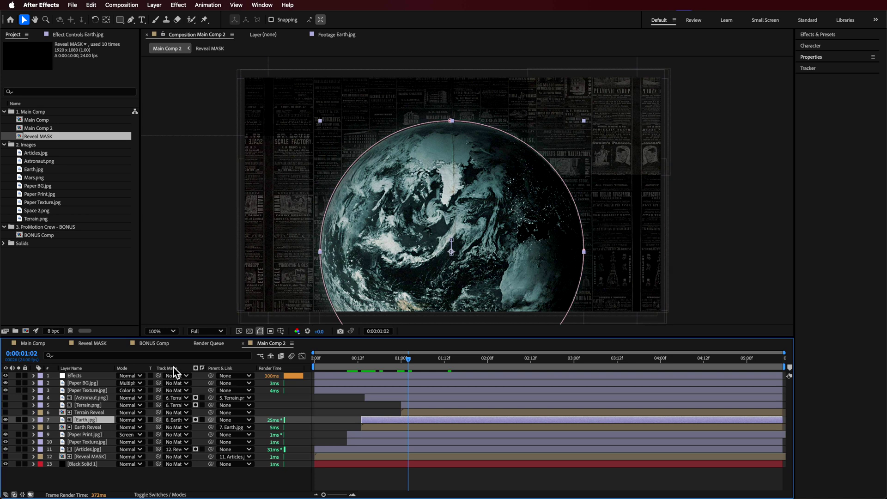
left_click(178, 418)
left_click(210, 443)
left_click(306, 428)
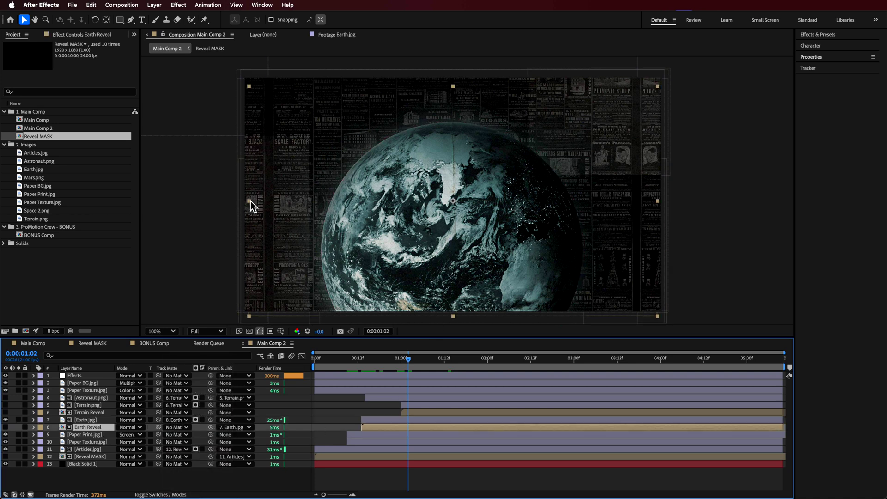
Step: Try scaling down the Earth Reveal matte layer and rotating it about a quarter turn with the Rotation tool
left_click_drag(251, 202, 297, 196)
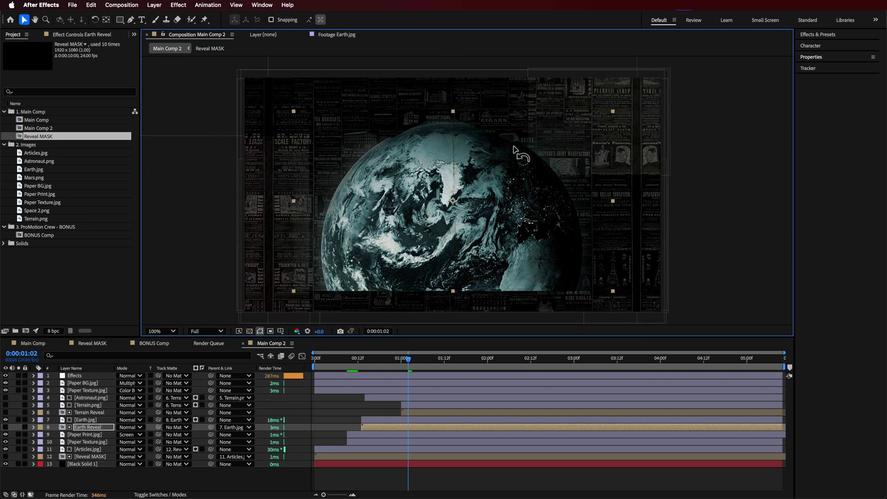
key("w")
left_click_drag(358, 218, 363, 222)
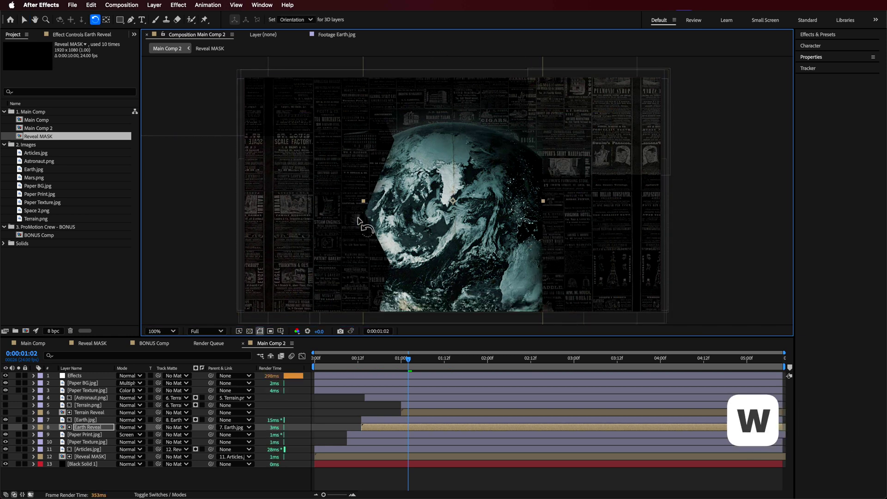
Step: Preview the altered earth reveal and undo the Earth Reveal matte's rotation and scaling, returning to the Selection tool
left_click_drag(357, 360, 445, 370)
key("shift+Page_Up")
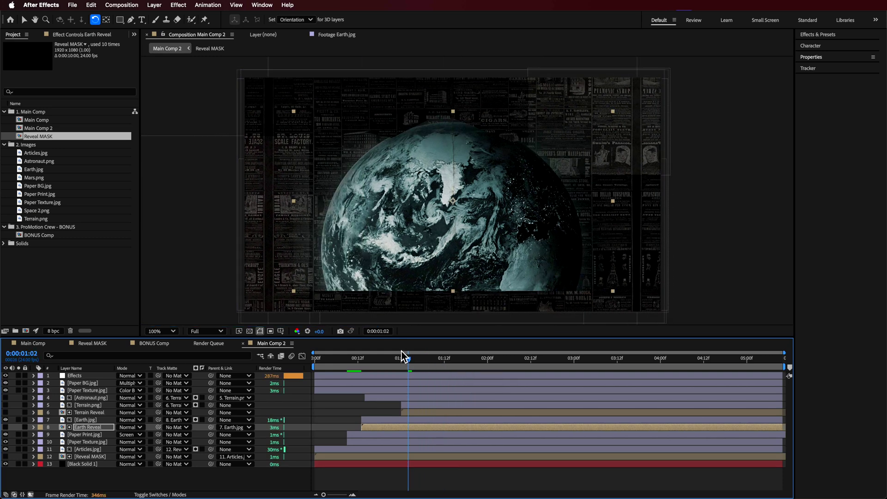
mouse_move(402, 357)
left_mouse_down()
mouse_move(357, 365)
mouse_move(411, 367)
left_mouse_up()
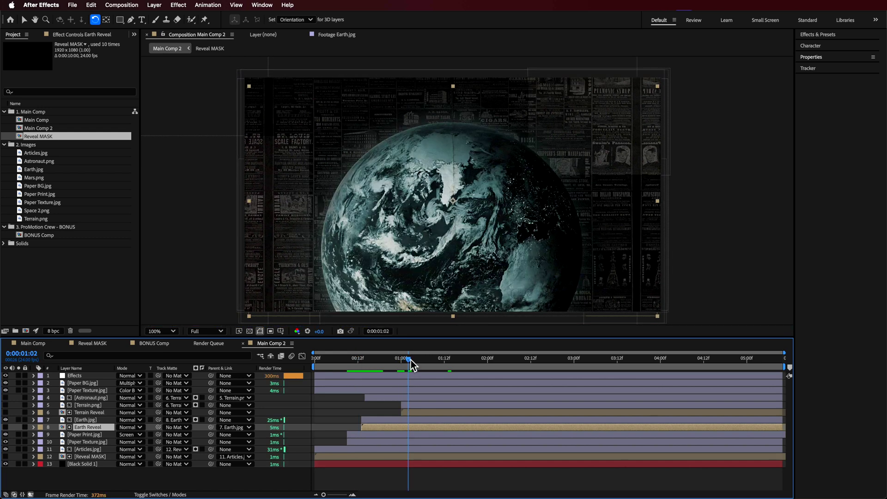
left_click(371, 470)
key("v")
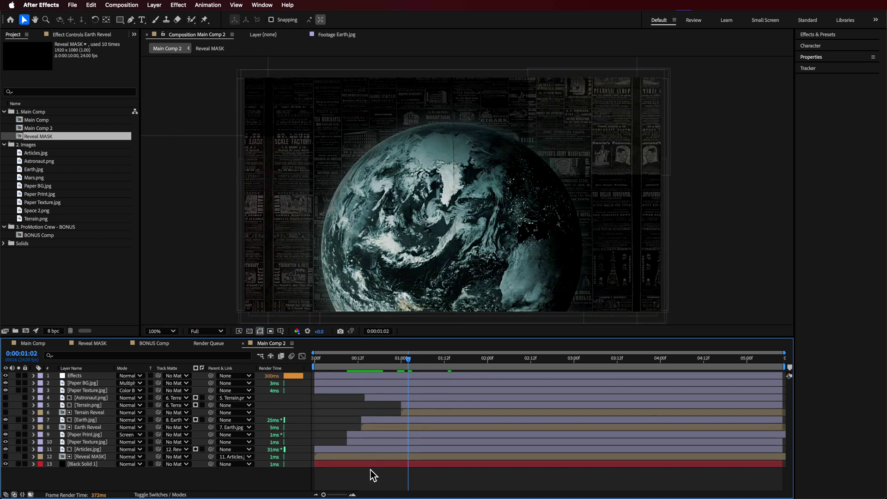
Step: Inspect the Earth.jpg layer and its Earth Reveal matte, and preview the earth reveal from near the start of the composition
left_click(85, 419)
left_click(92, 427)
left_click(93, 421)
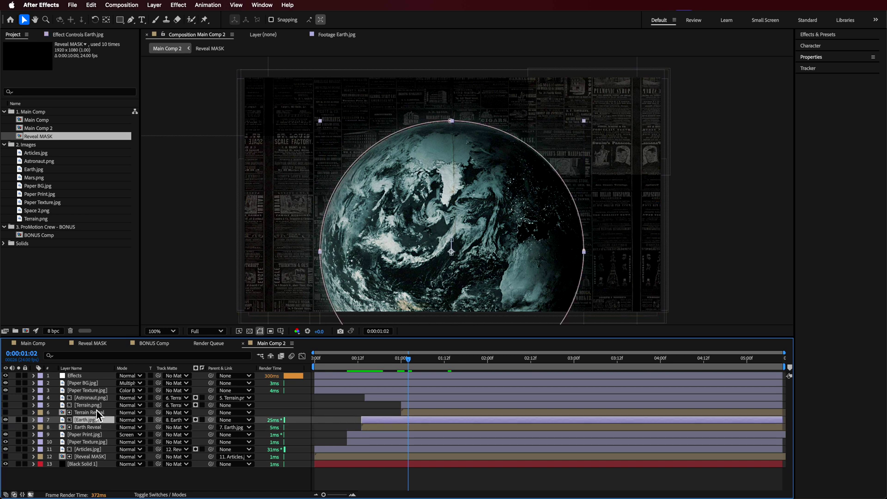
left_click(326, 363)
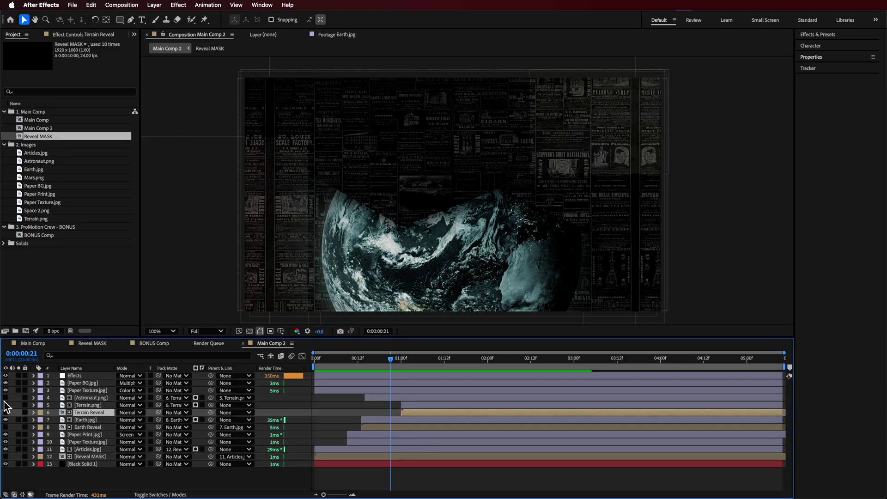
Step: Make the Terrain.png layer visible and scrub through its reveal in front of the earth
left_click(6, 405)
left_click(93, 405)
left_click_drag(425, 365, 543, 370)
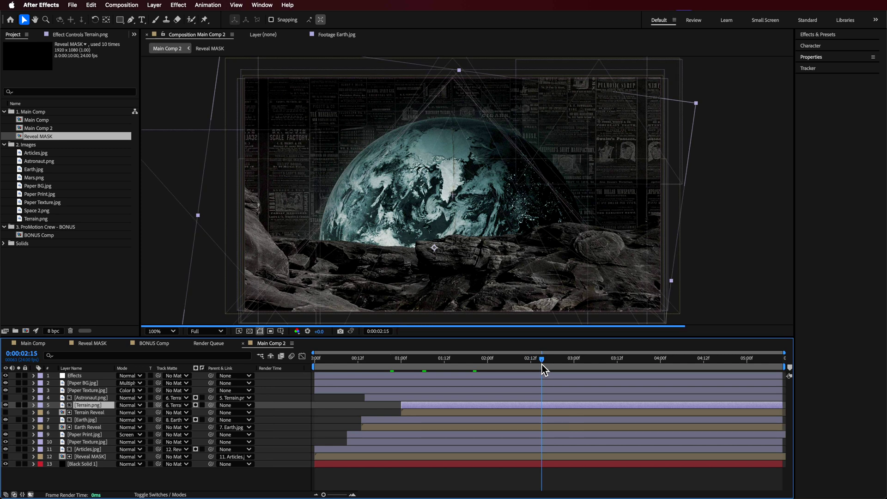
mouse_move(421, 355)
left_mouse_down()
mouse_move(458, 361)
mouse_move(392, 364)
mouse_move(427, 365)
left_mouse_up()
Step: Widen the Terrain Reveal matte at 0:00:01:18 so it extends past both sides of the frame and covers the whole terrain
left_click(84, 413)
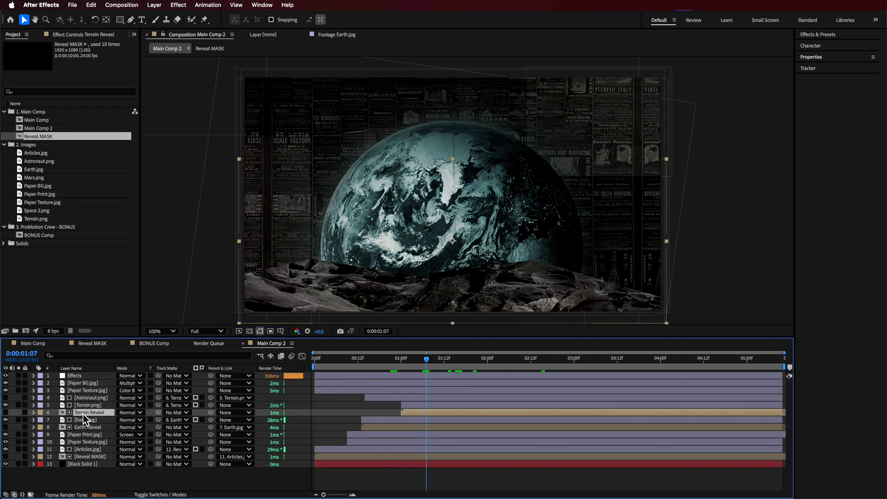
left_click_drag(427, 362, 465, 362)
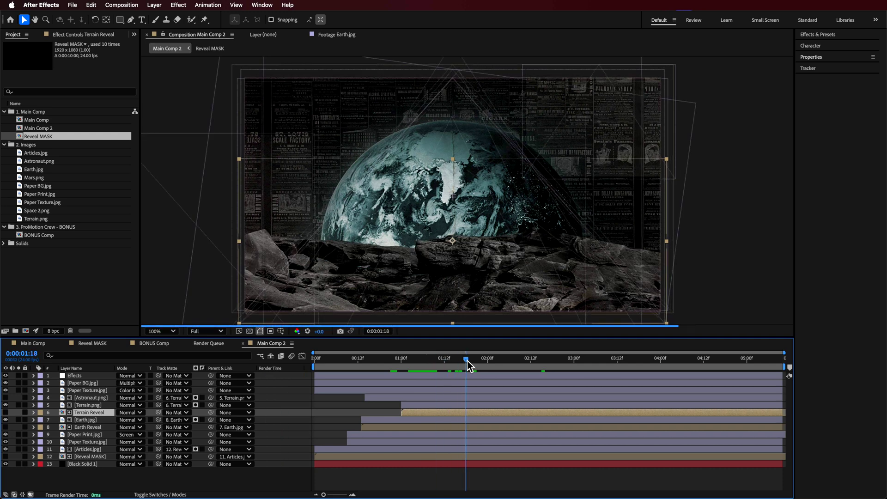
left_click_drag(243, 239, 220, 246)
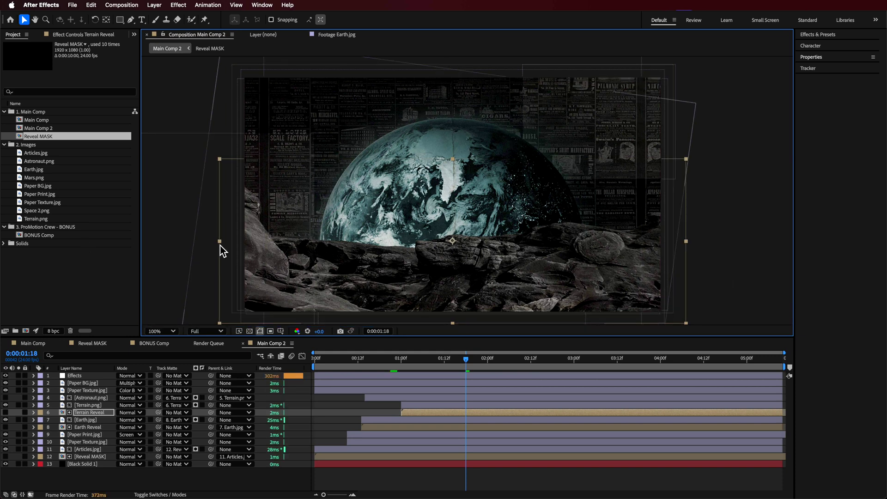
Step: Compare Terrain.png with its Black & White and Brightness & Contrast effects switched off and back on
left_click(88, 405)
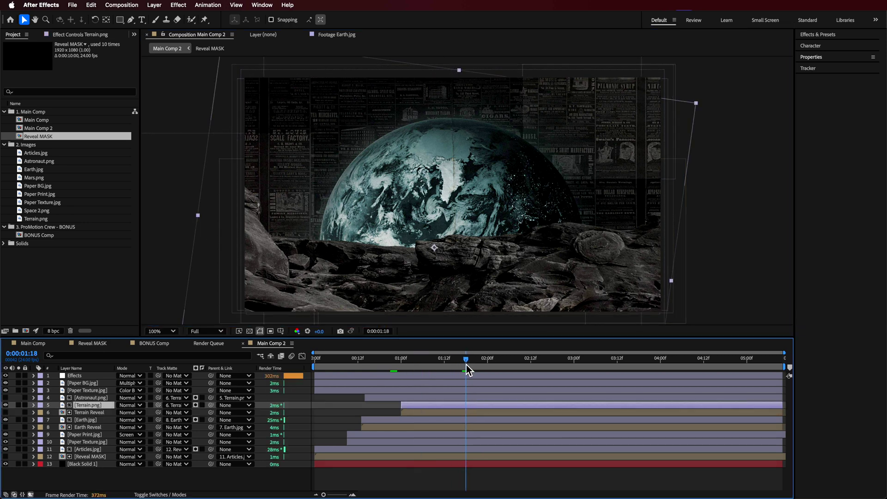
left_click(81, 35)
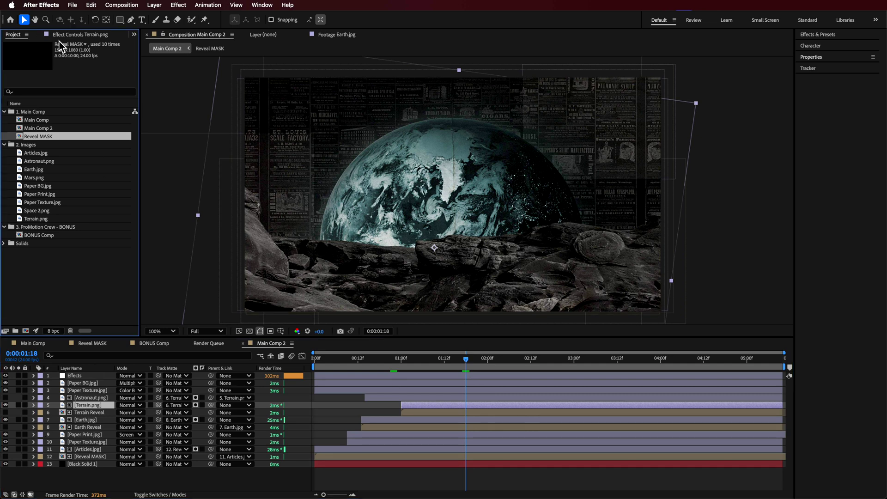
left_click(11, 52)
left_click(11, 118)
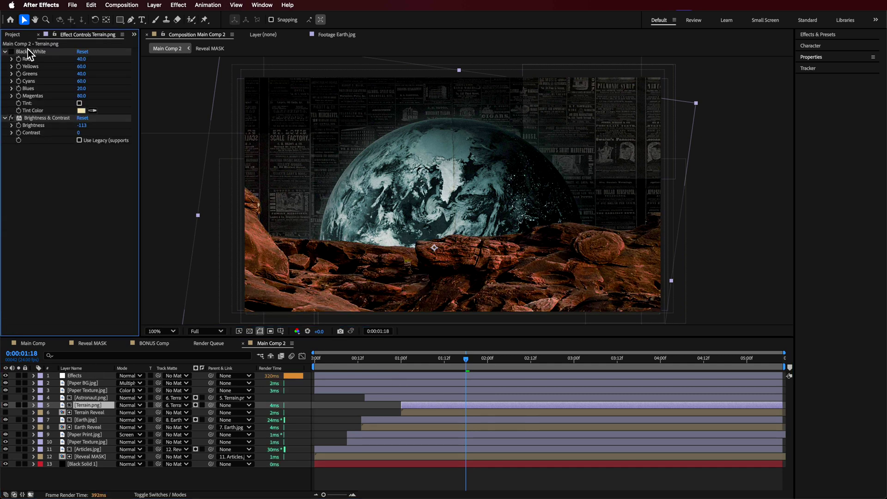
left_click(11, 51)
left_click(11, 118)
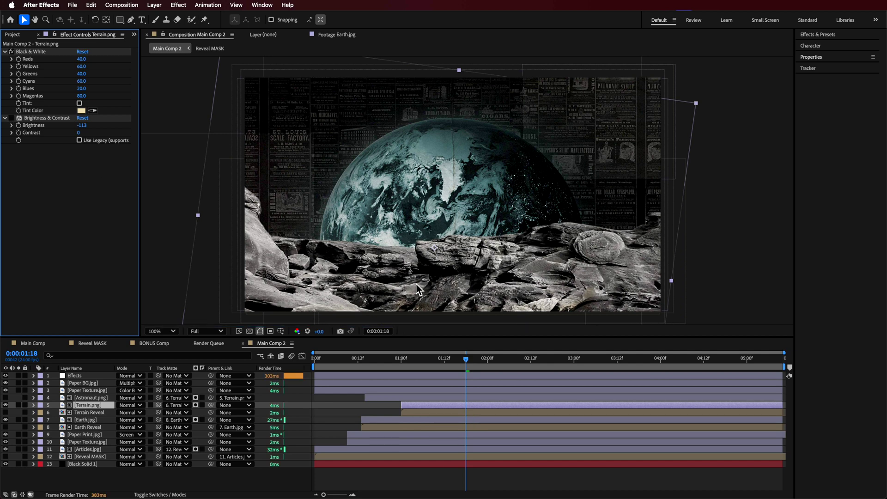
left_click(11, 118)
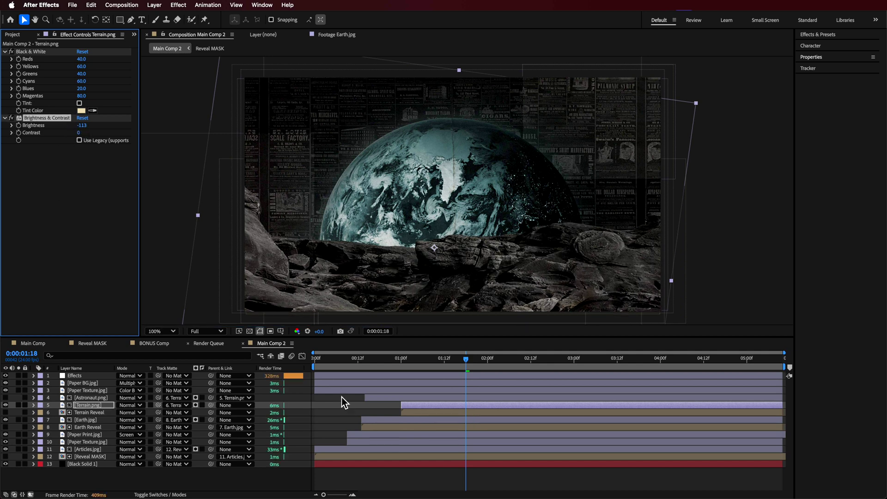
Step: Make the Astronaut.png layer visible and scrub through its reveal up to 0:00:01:19
left_click_drag(407, 360, 427, 364)
key("super+Up")
left_click(464, 368)
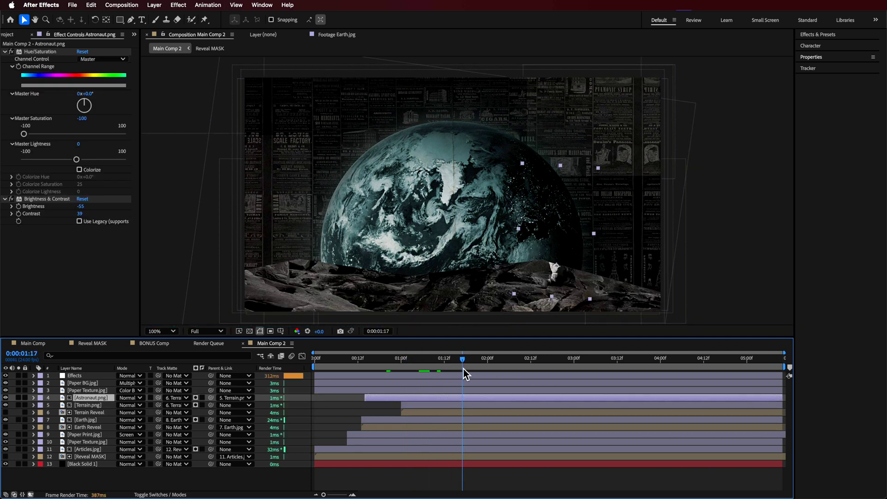
left_click_drag(464, 368, 470, 368)
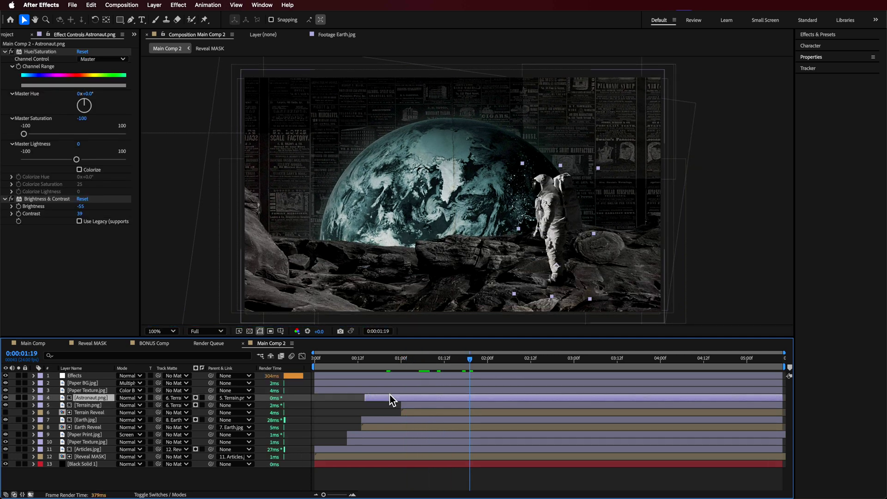
Step: Examine the Astronaut.png layer's track matte assignment alongside the Terrain.png and Terrain Reveal layers
left_click(88, 406)
left_click(89, 413)
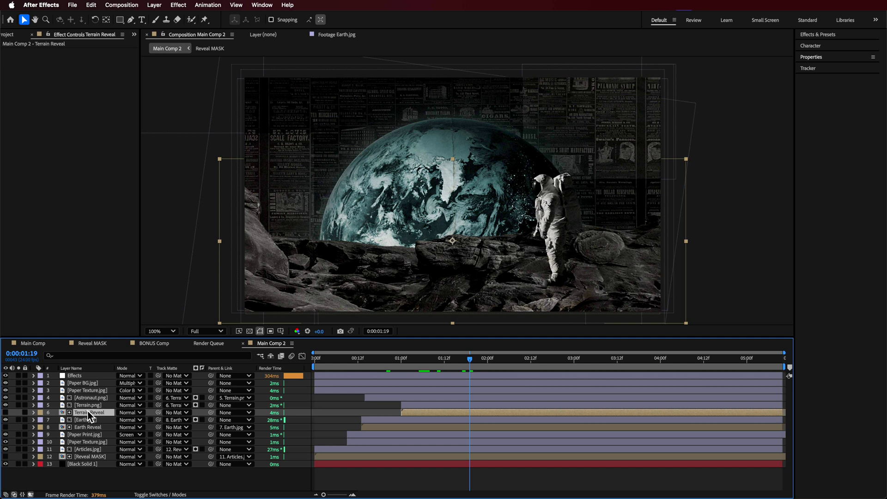
left_click(90, 398)
left_click(5, 397)
left_click(5, 398)
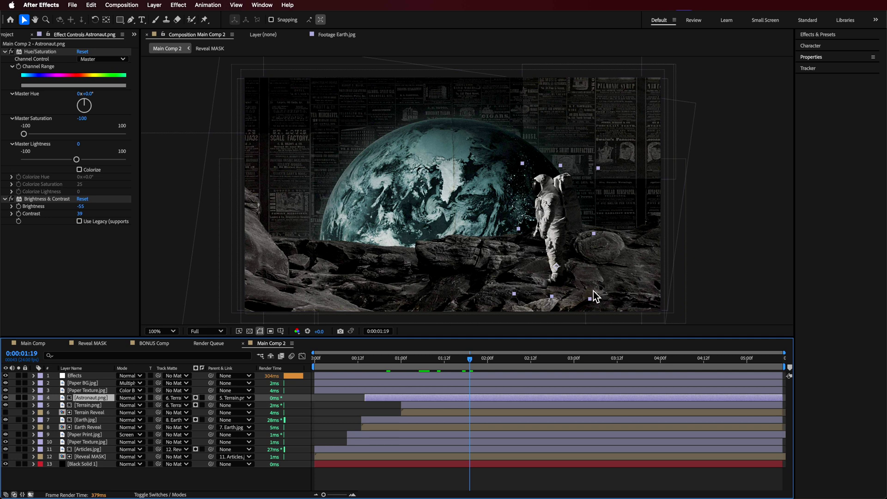
left_click(176, 398)
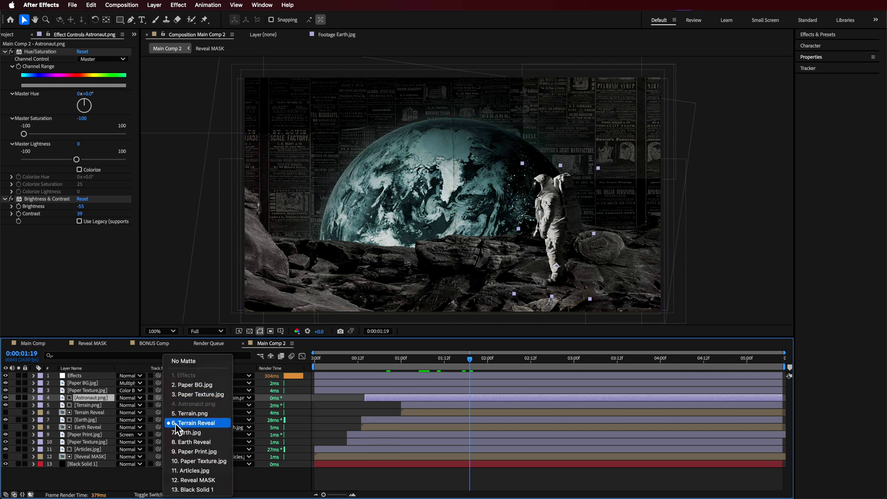
left_click(106, 403)
Step: Scrub and preview the shared Terrain Reveal matte uncovering the terrain and astronaut from about 0:00:01:01
left_click(401, 360)
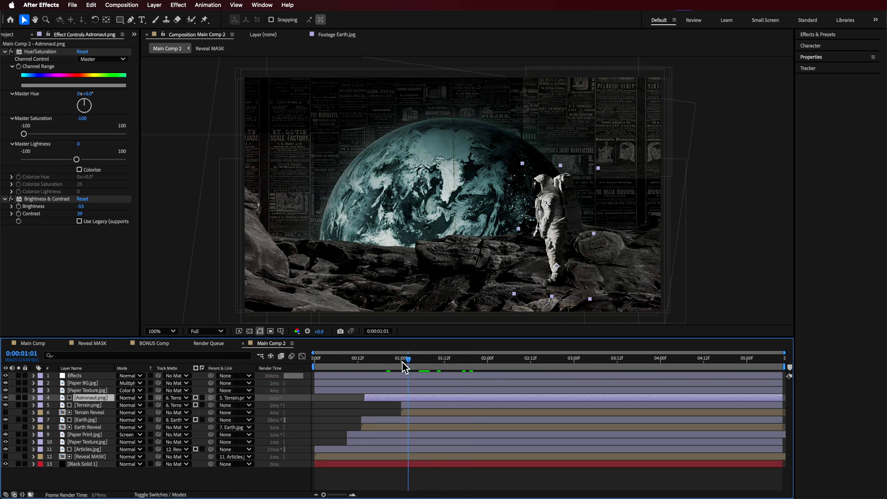
left_click_drag(403, 363, 433, 370)
left_click(415, 414)
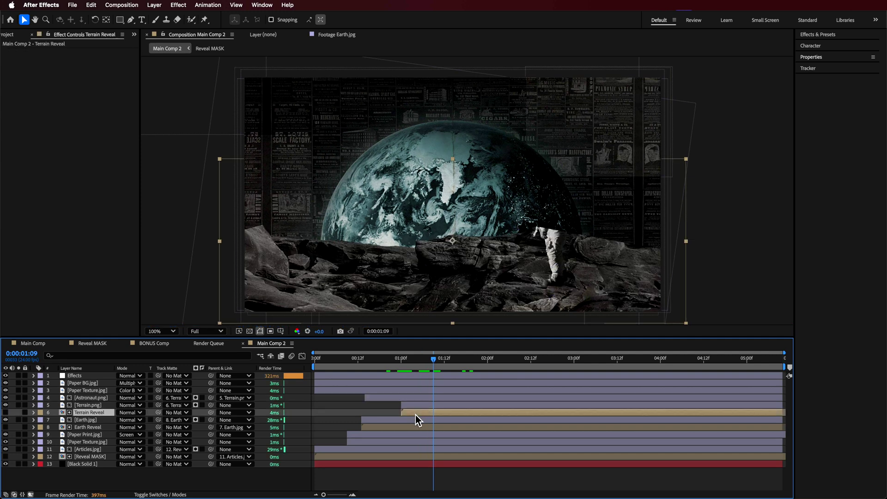
mouse_move(437, 370)
left_mouse_down()
mouse_move(455, 364)
mouse_move(426, 362)
left_mouse_up()
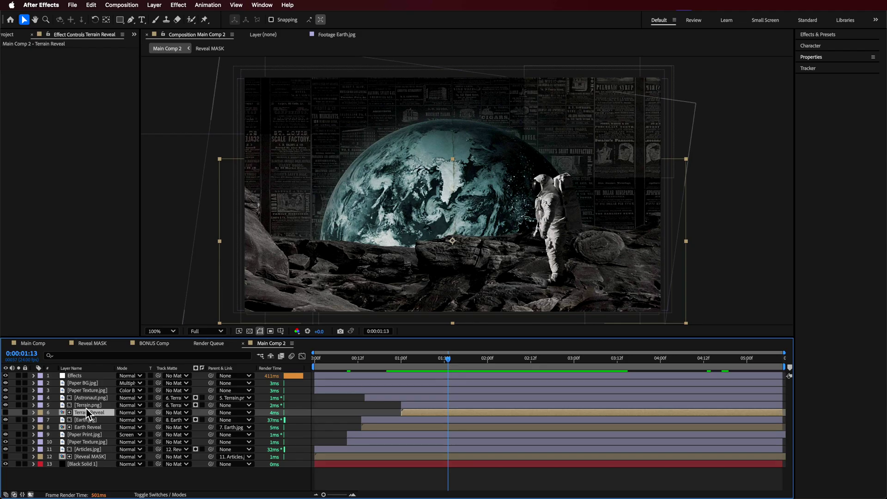
Step: Examine the Terrain.png, Terrain Reveal and Astronaut.png layers and the parent assigned to Astronaut.png
left_click(86, 407)
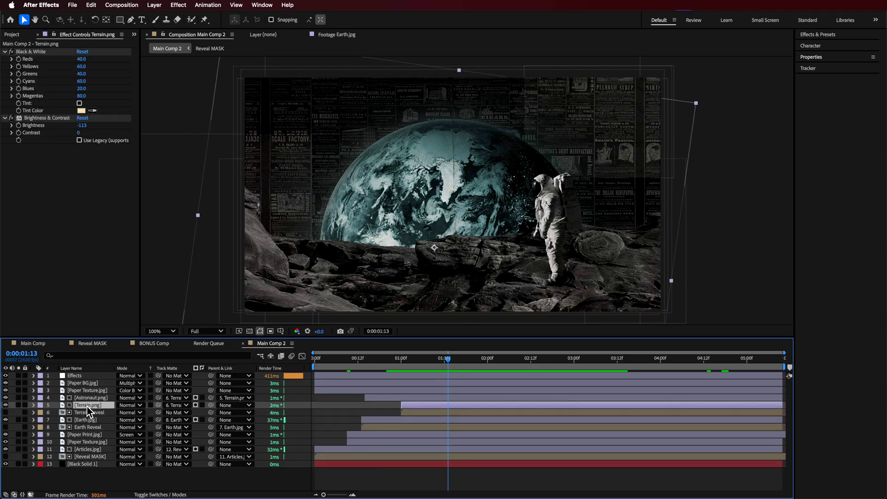
left_click(91, 413)
left_click(93, 406)
left_click(93, 399)
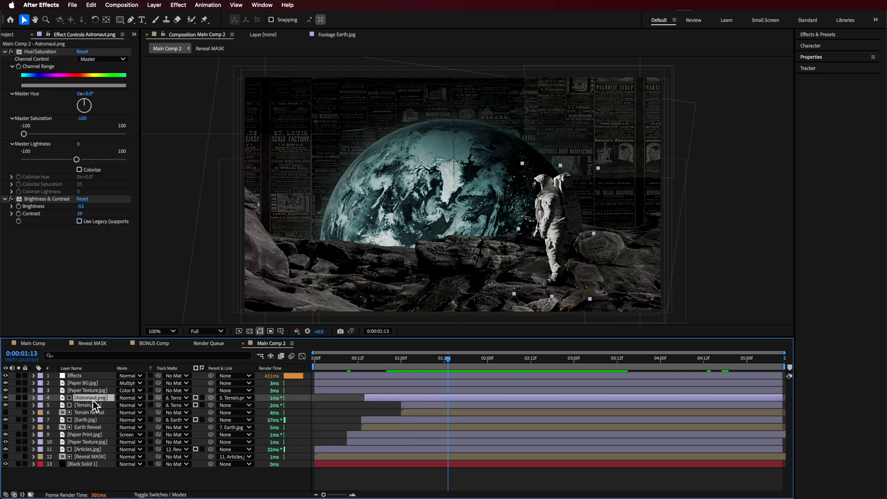
left_click(239, 400)
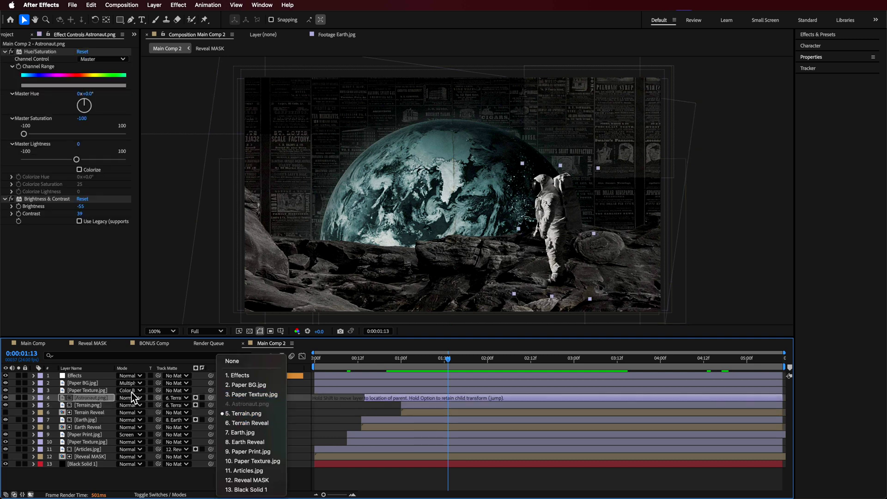
left_click(99, 398)
Step: Restart the Terrain.png layer's Scale animation with a 184% keyframe at 0:00:01:00
left_click(88, 404)
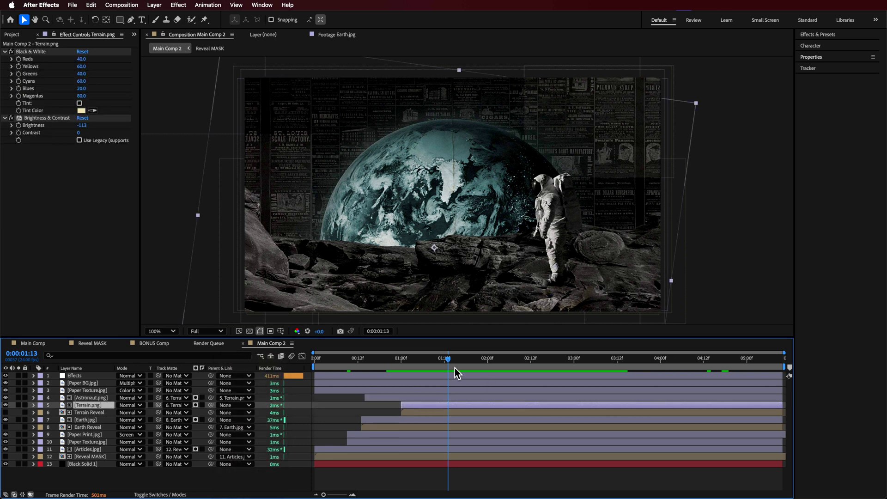
left_click_drag(454, 368, 401, 365)
key("s")
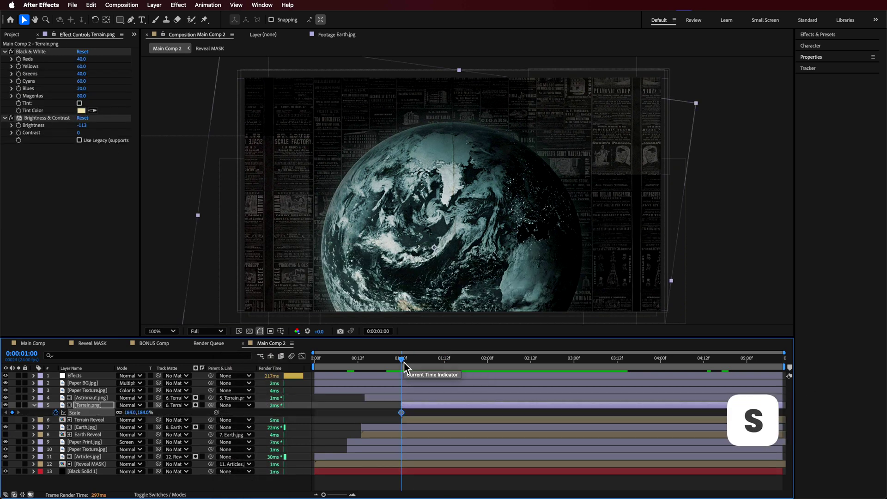
key("s")
key("s")
left_click(56, 420)
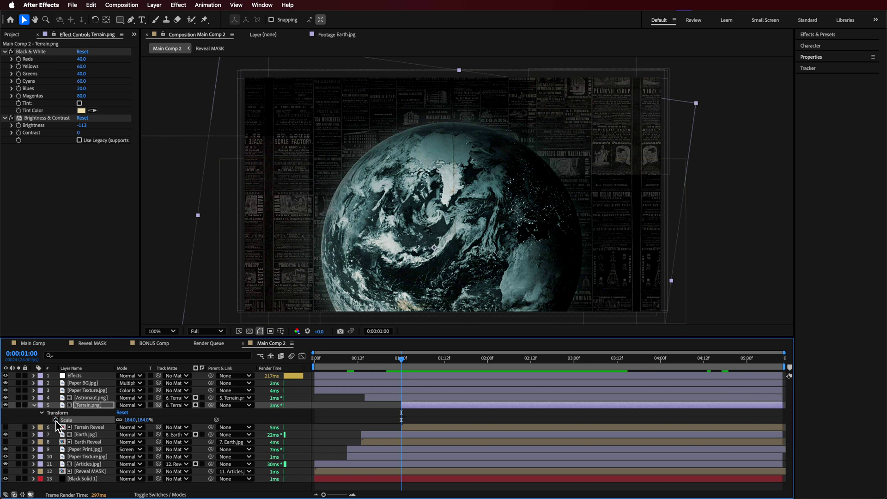
Step: Set the Terrain.png layer's Scale to 191% at 0:00:05:09 and preview the slow zoom from about 0:00:01:01
left_click_drag(402, 365, 828, 362)
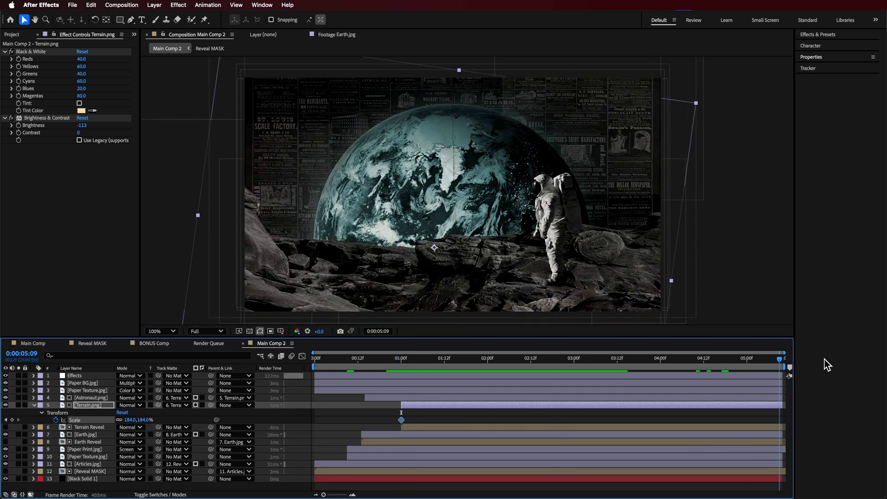
left_click_drag(149, 421, 149, 426)
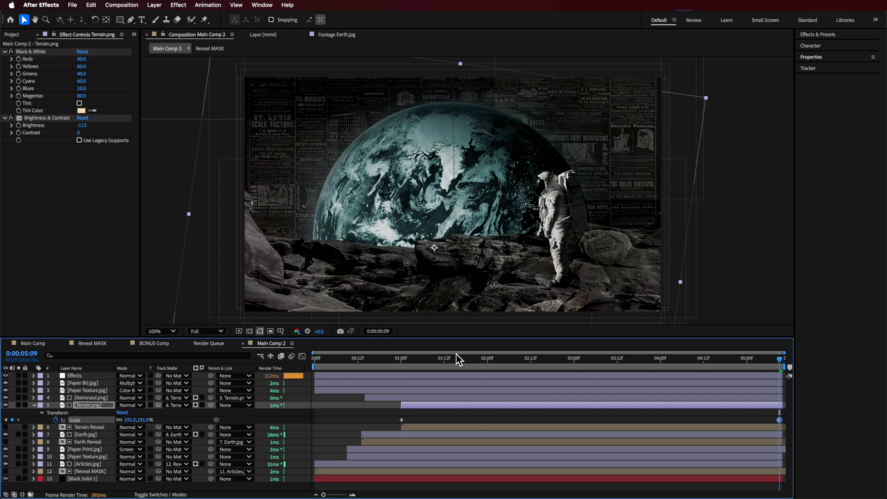
left_click(406, 359)
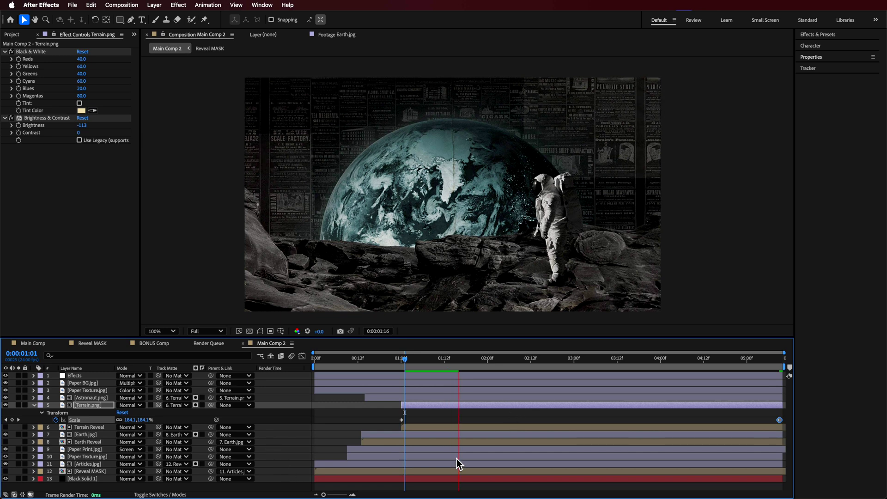
Step: Parent the Terrain Reveal matte layer to Terrain.png and preview the combined scene animation
left_click(448, 427)
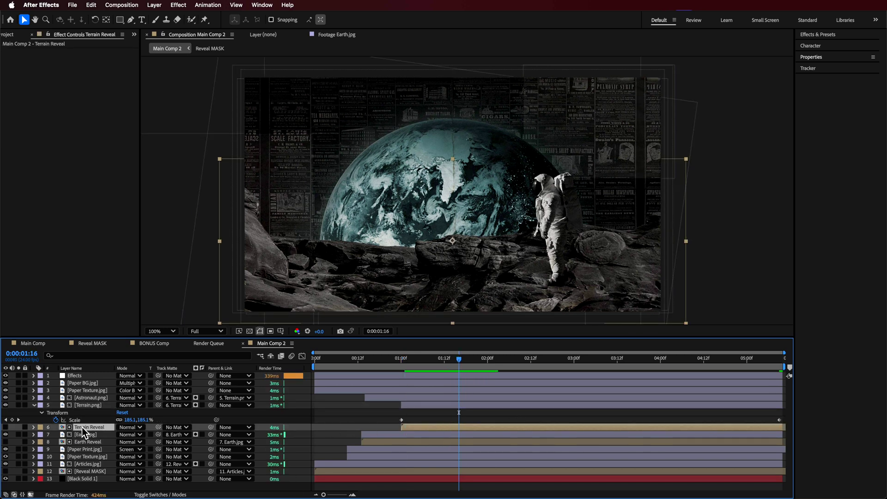
left_click_drag(209, 428, 101, 407)
left_click_drag(464, 358, 613, 378)
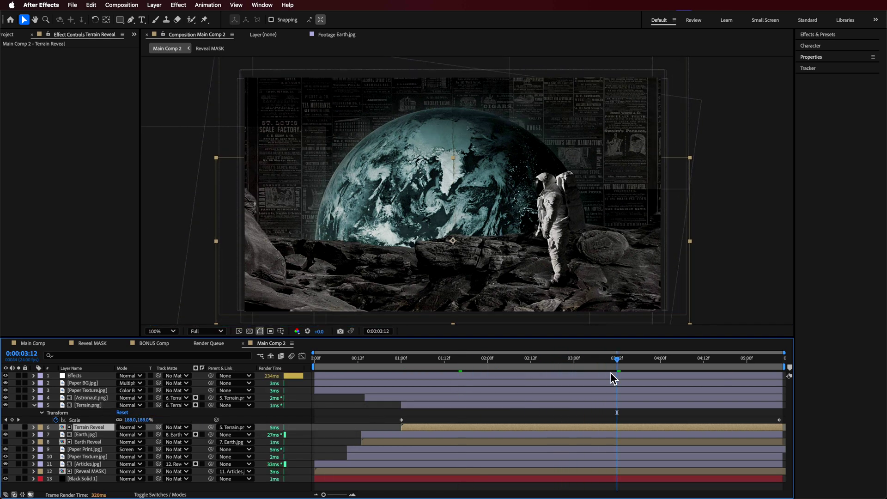
key("space")
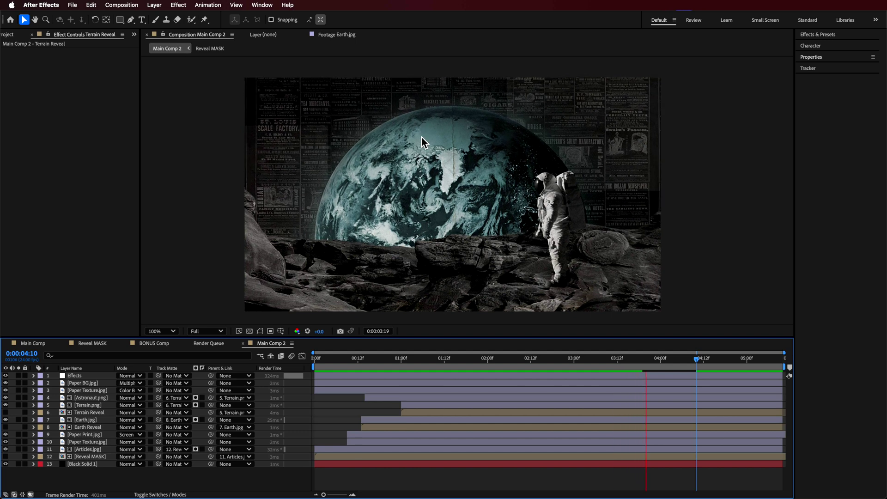
key("space")
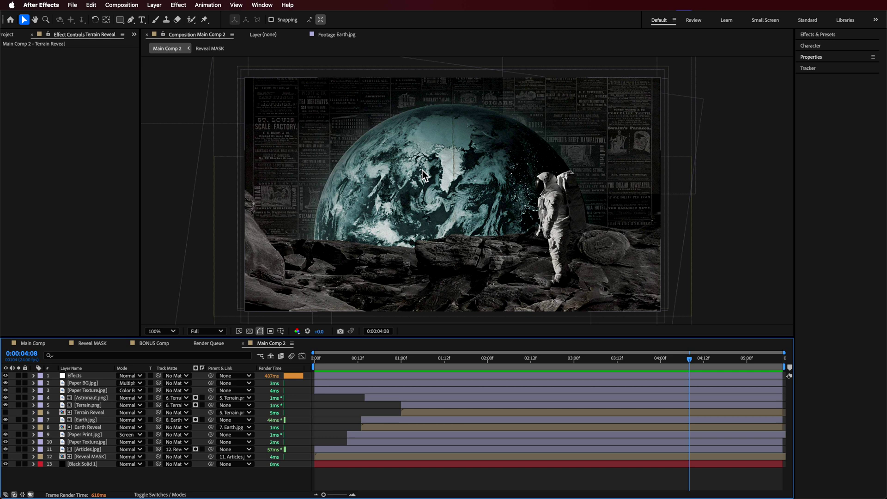
Step: Switch to the Main Comp composition, find the MOON title, and hide the MOON 2 and MOON 3 text layers
left_click(33, 343)
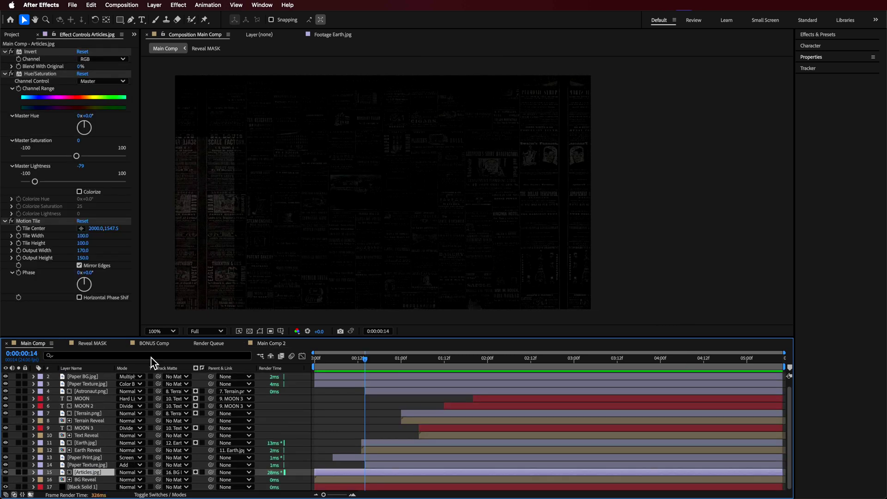
left_click_drag(393, 370, 548, 386)
left_click(485, 399)
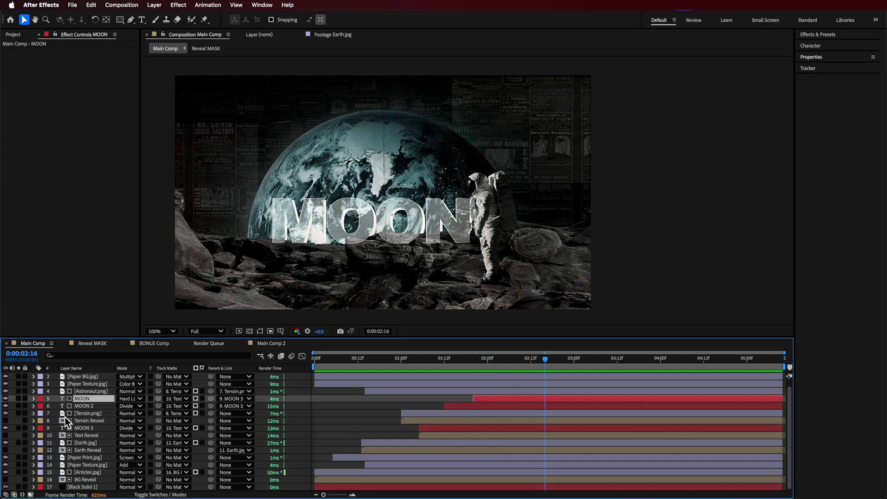
left_click(5, 405)
left_click(6, 428)
left_click_drag(464, 365, 494, 361)
left_click(142, 19)
left_click_drag(277, 157, 490, 199)
type("MOON 4")
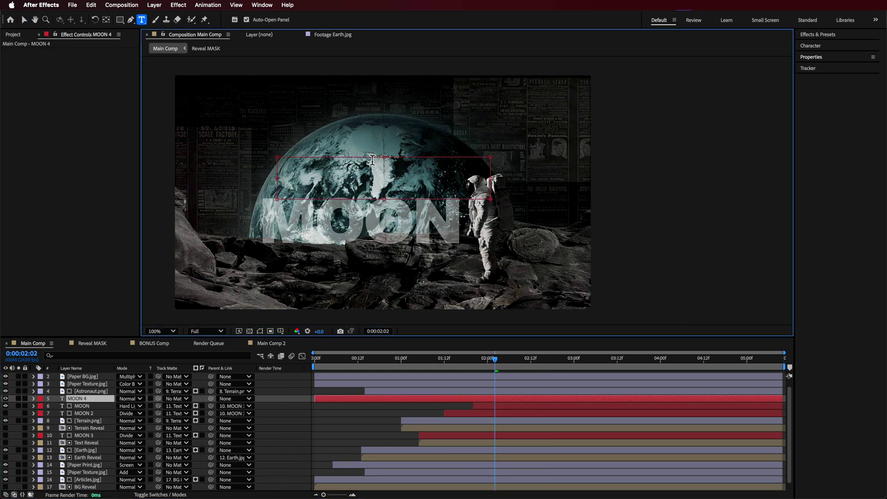
left_click_drag(494, 203, 510, 240)
left_click(375, 418)
left_click(318, 398)
left_click_drag(373, 404, 523, 402)
key("Delete")
Step: Check the MOON text layer's blend mode, keeping Hard Light, and its Opacity, and scrub to 0:00:02:08
left_click(121, 398)
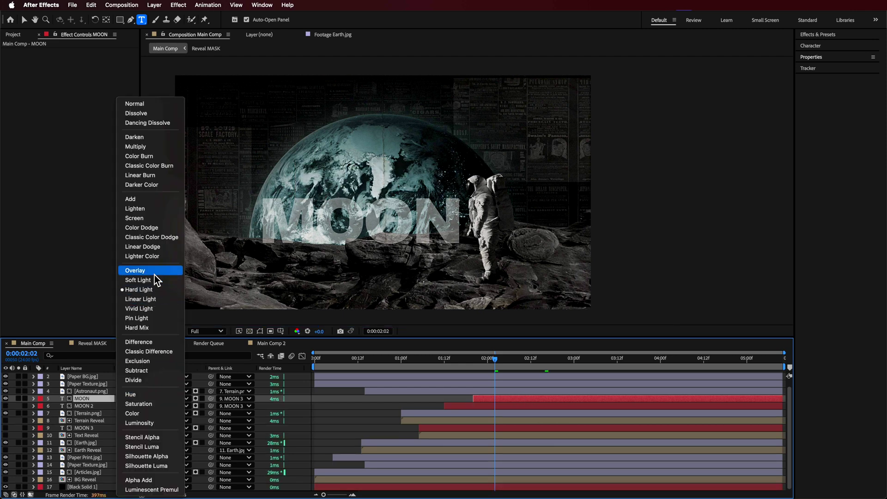
left_click(151, 290)
key("t")
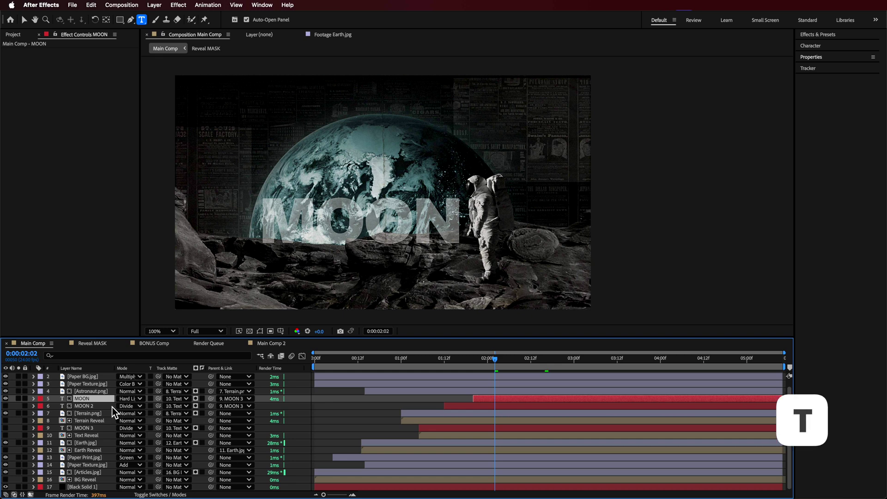
mouse_move(123, 412)
left_mouse_down()
mouse_move(112, 408)
mouse_move(123, 409)
left_mouse_up()
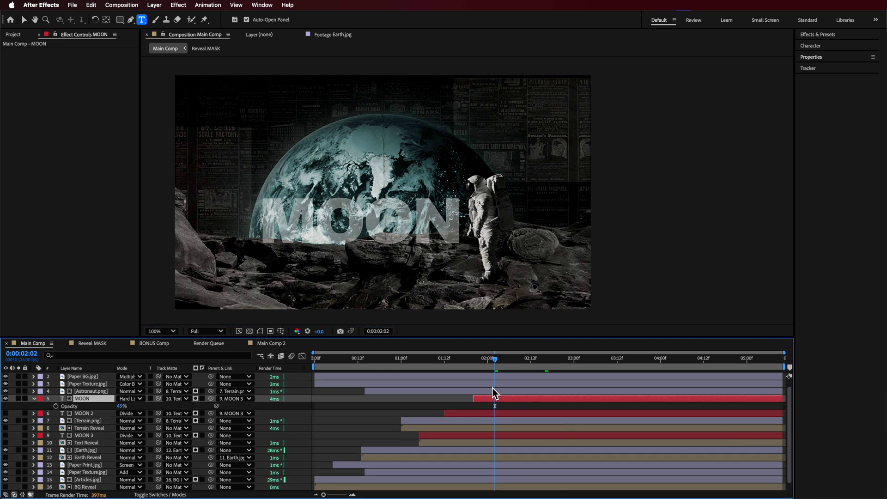
key("t")
left_click_drag(495, 393, 516, 408)
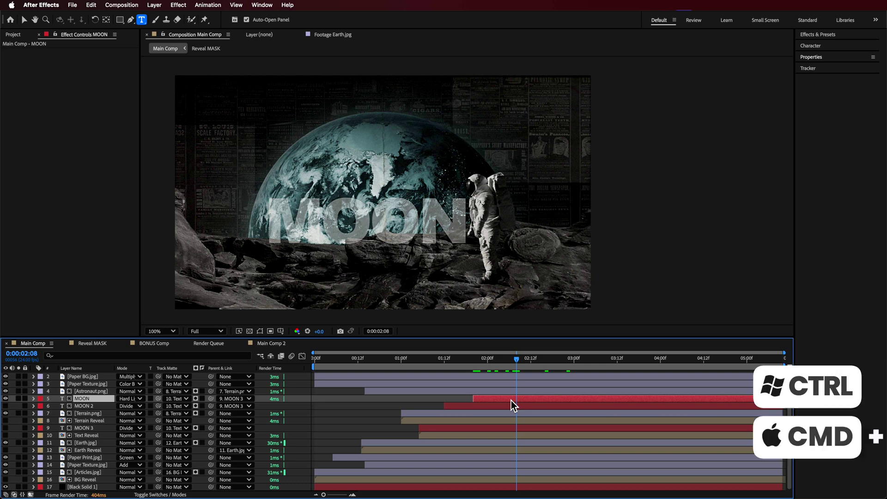
Step: Show the MOON 2 text layer in place of MOON at 0:00:02:10 and select its Drop Shadow effect
left_click(90, 406)
left_click(522, 365)
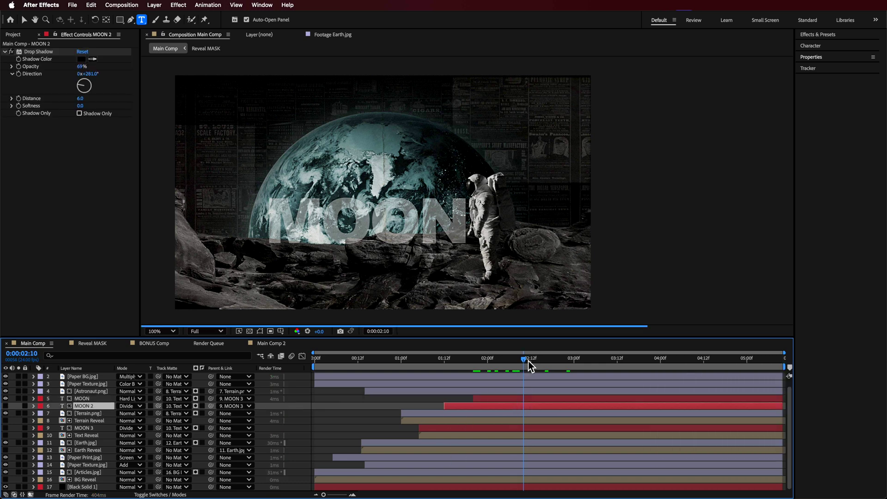
left_click(37, 52)
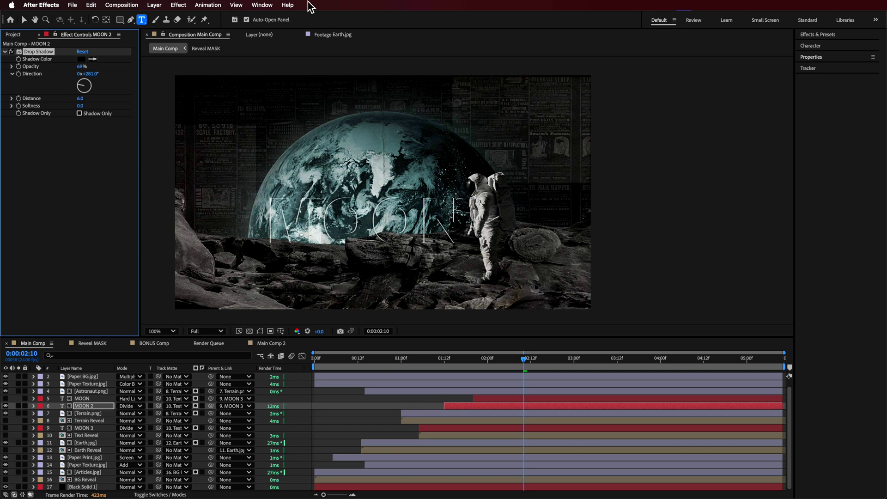
left_click(287, 6)
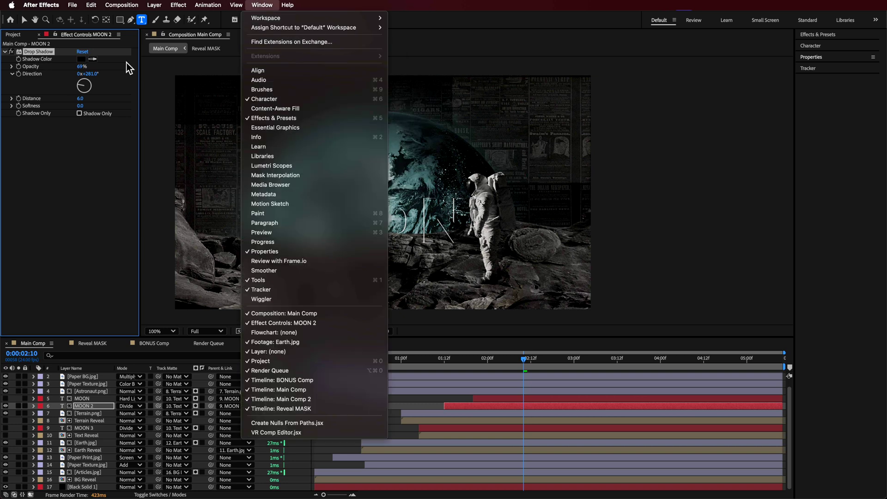
left_click(34, 56)
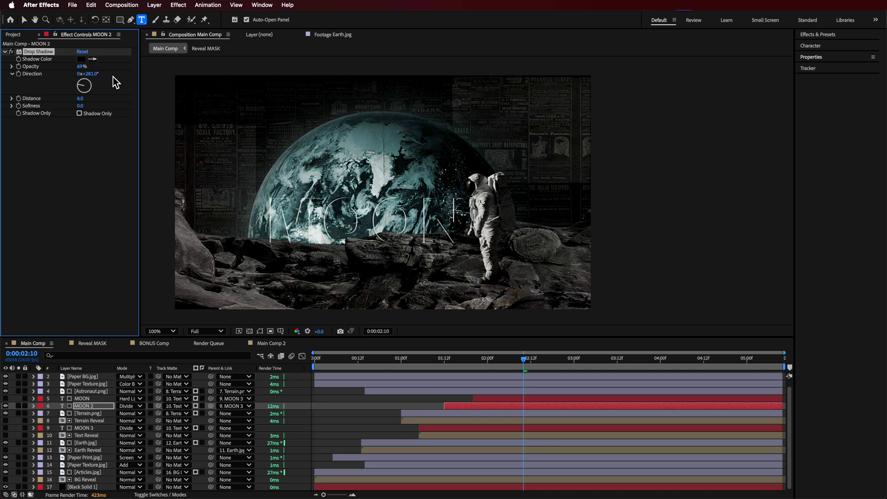
Step: Try the Subtract blend mode on the MOON 2 layer and restore it to Divide
left_click(139, 406)
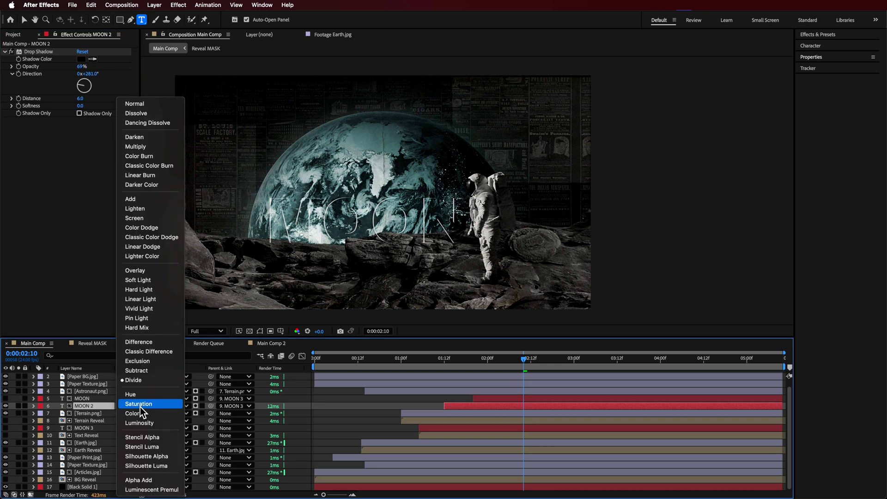
left_click(138, 370)
left_click(138, 406)
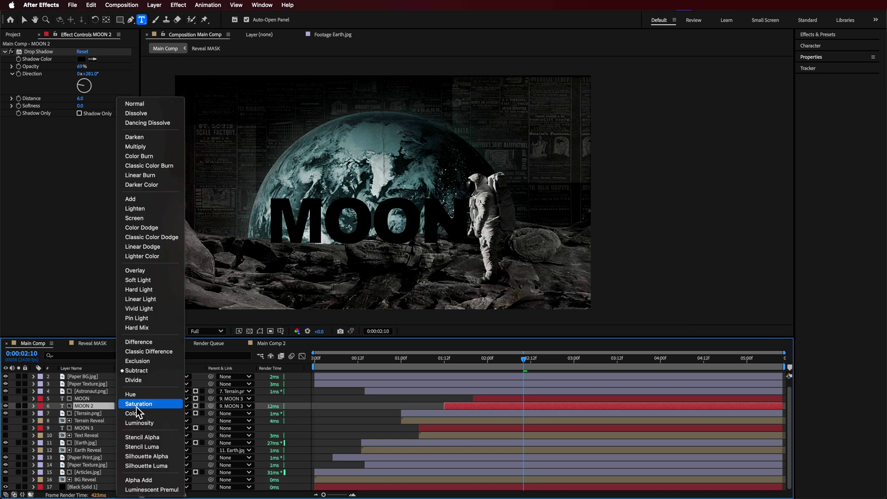
left_click(138, 380)
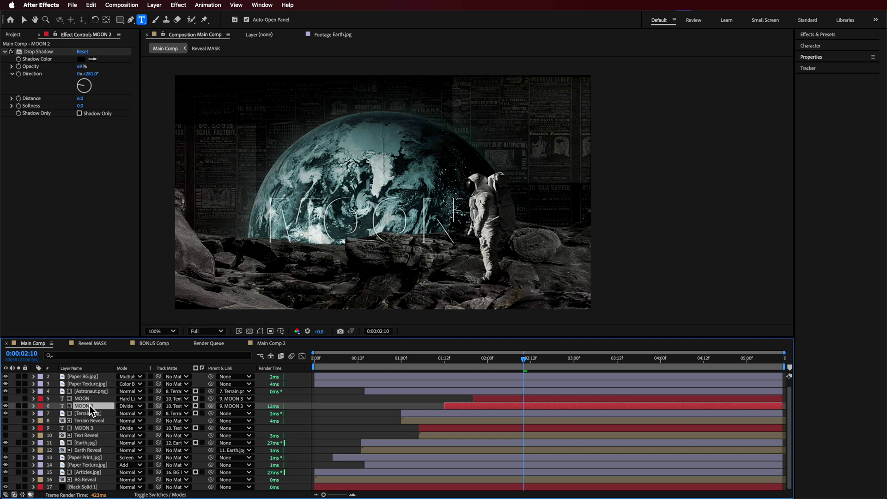
Step: At 0:00:02:04, make the MOON 3 text layer visible and hide the MOON 2 layer
key("v")
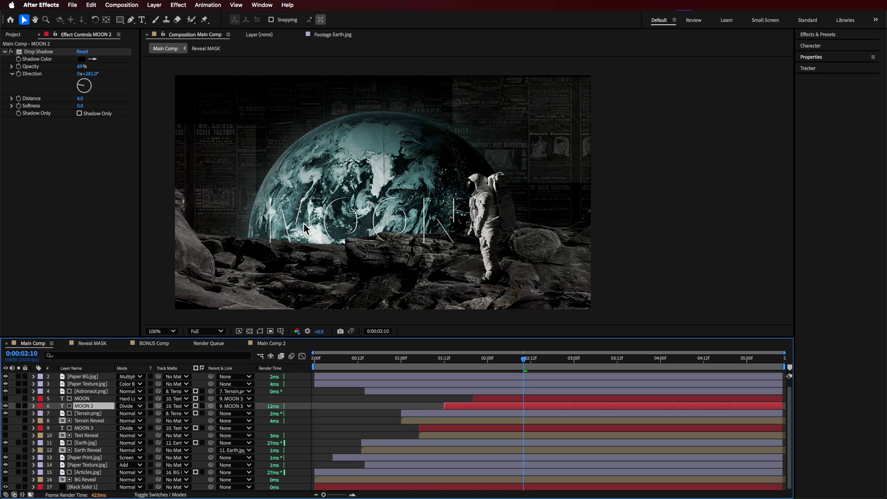
mouse_move(489, 359)
left_mouse_down()
mouse_move(481, 360)
mouse_move(502, 359)
left_mouse_up()
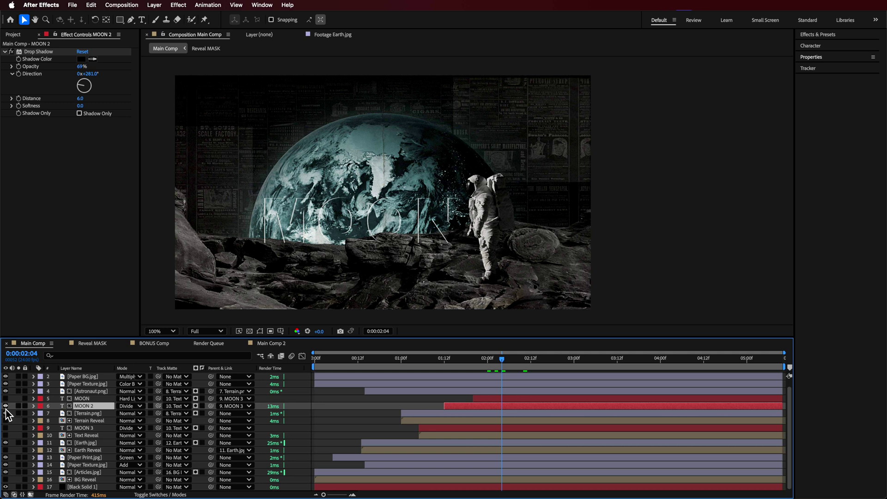
left_click(109, 430)
left_click(85, 406)
left_click(92, 429)
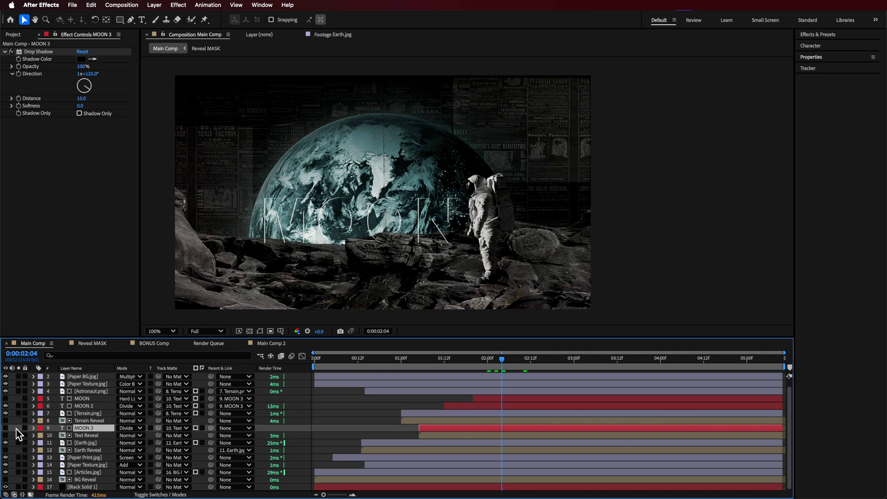
left_click(6, 428)
left_click(5, 405)
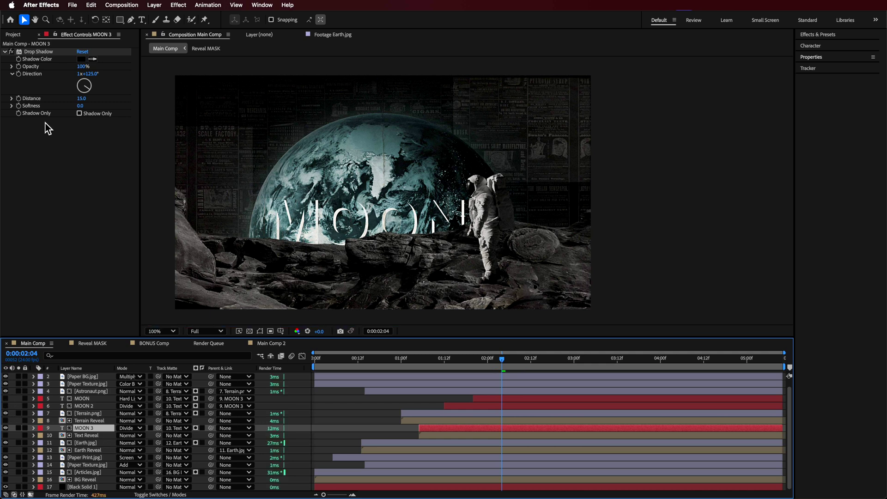
Step: Set the MOON 3 Drop Shadow distance to 23 and make the MOON 2 and MOON layers visible again
mouse_move(90, 90)
left_mouse_down()
mouse_move(83, 85)
mouse_move(91, 101)
left_mouse_up()
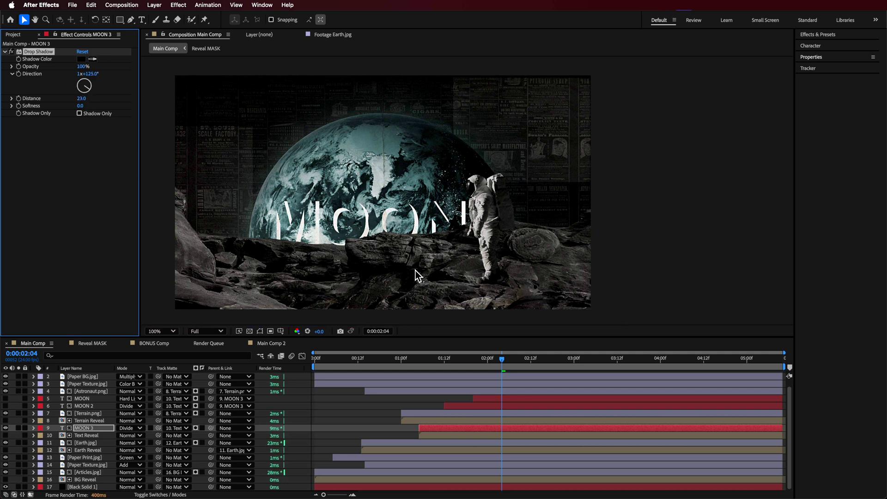
left_click(5, 407)
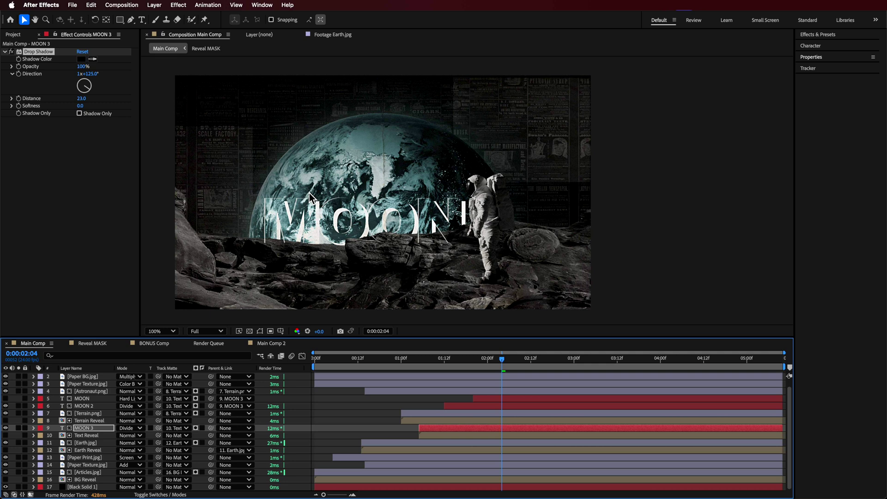
left_click(6, 399)
Step: Examine the parent links of the MOON and MOON 2 text layers in relation to the MOON 3 layer
left_click(79, 413)
left_click(86, 399)
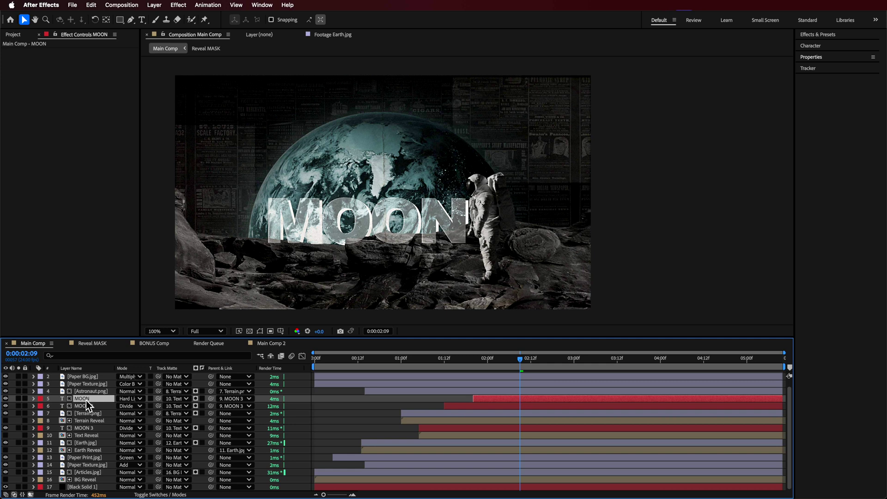
left_click(85, 405, "shift")
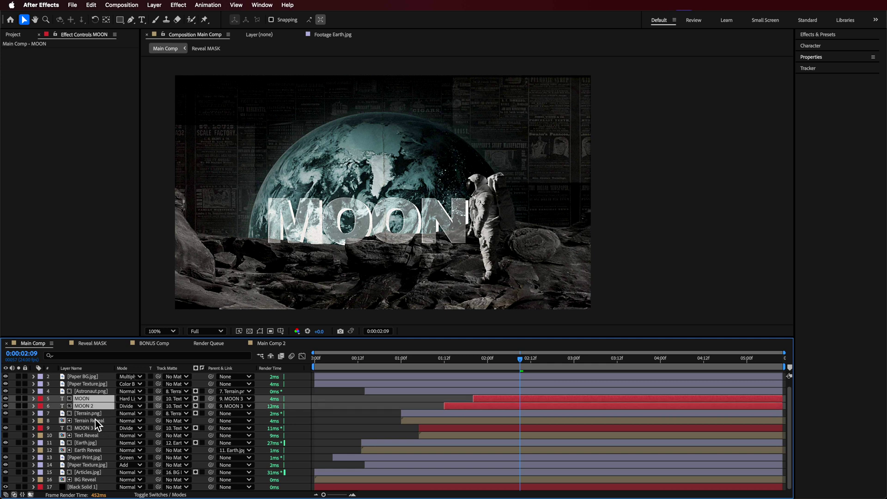
left_click(90, 414)
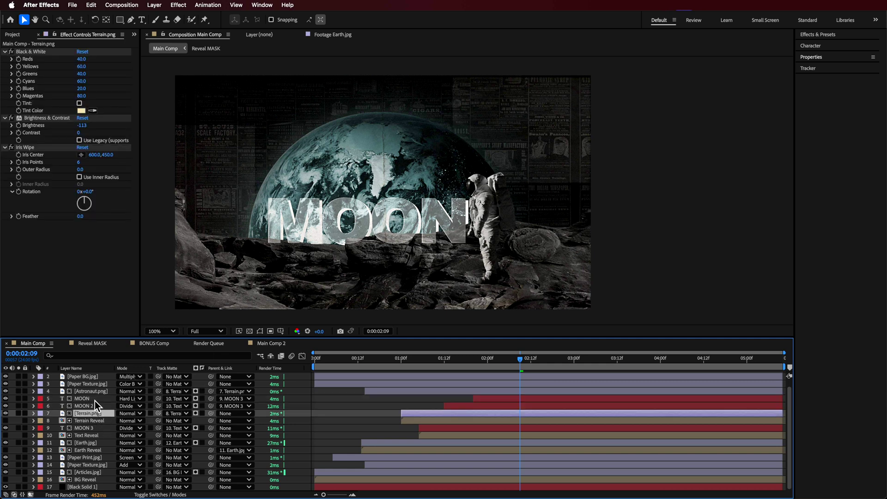
left_click(95, 400)
left_click(93, 406, "shift")
left_click(90, 428)
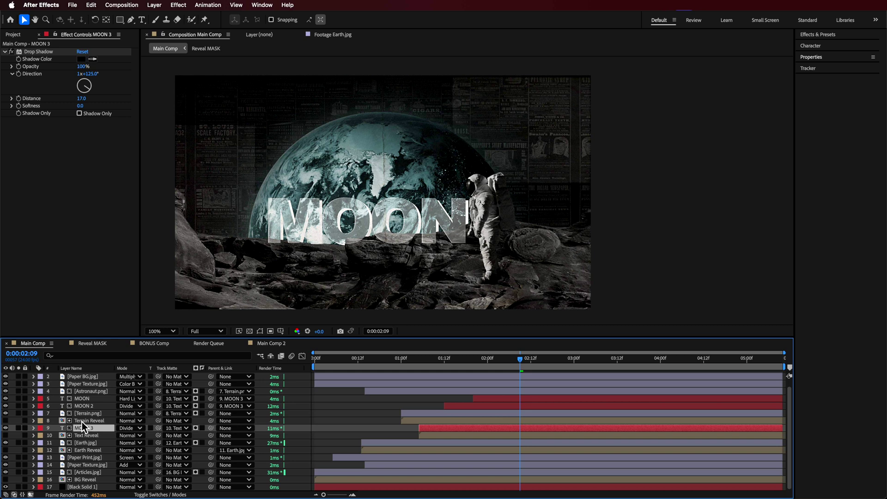
left_click(86, 400)
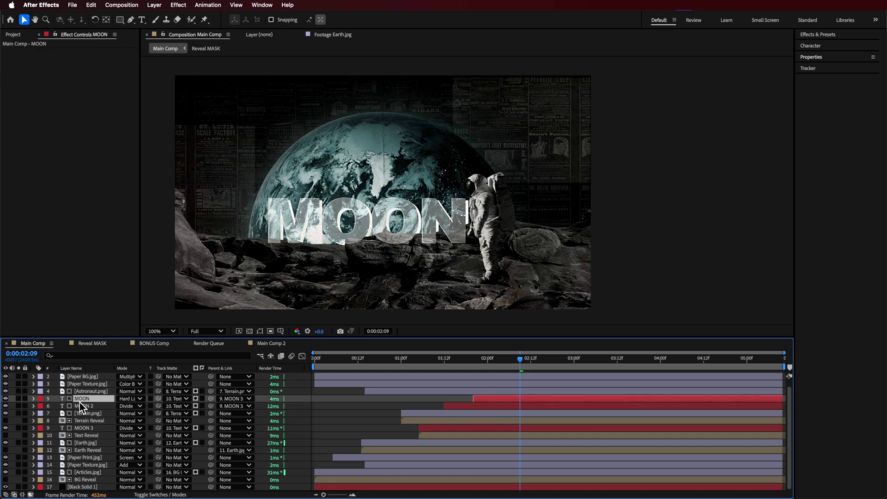
left_click(89, 406, "shift")
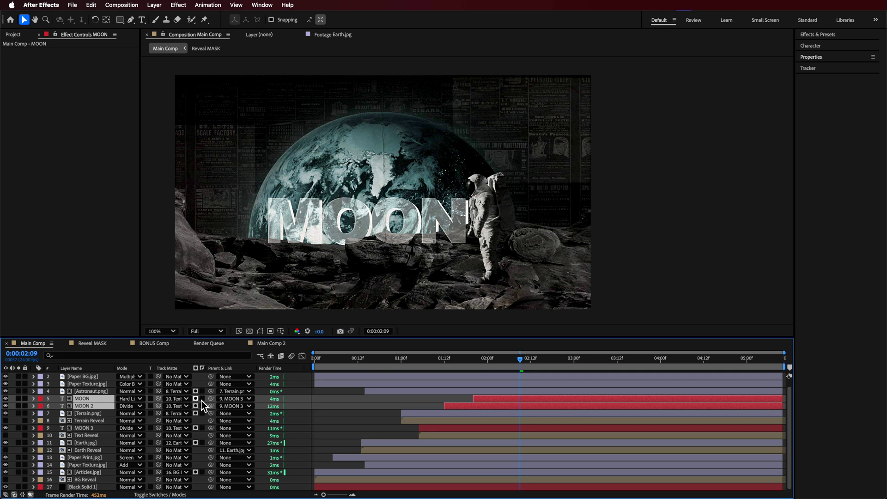
mouse_move(211, 399)
left_mouse_down()
mouse_move(82, 421)
mouse_move(209, 400)
left_mouse_up()
Step: Reveal the MOON 3 layer's Position keyframes and go to the first one at 0:00:01:05
left_click(79, 429)
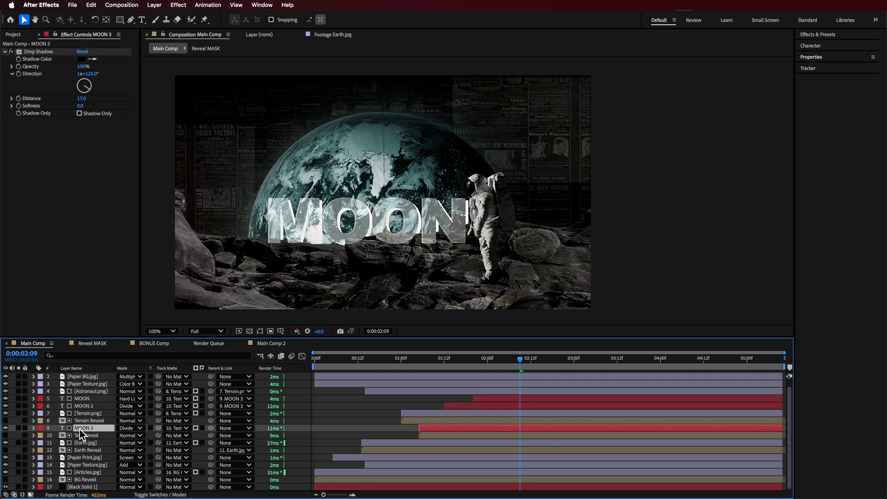
key("s")
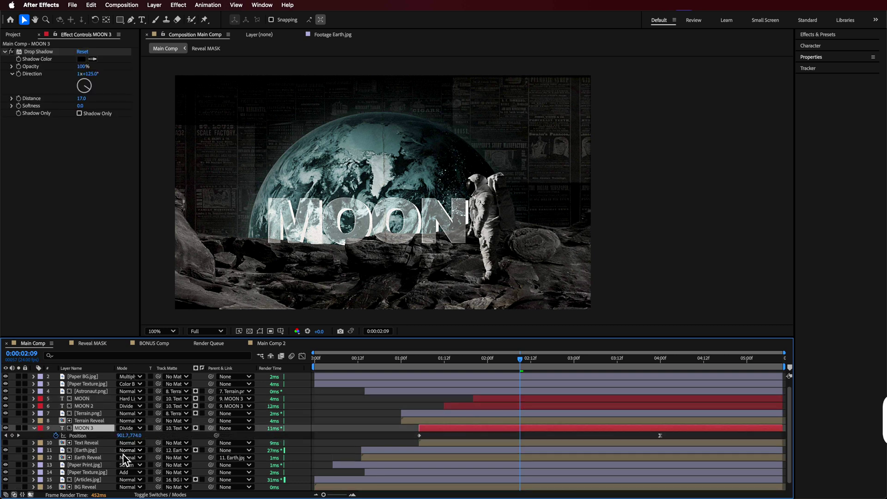
key("p")
left_click_drag(428, 365, 419, 365)
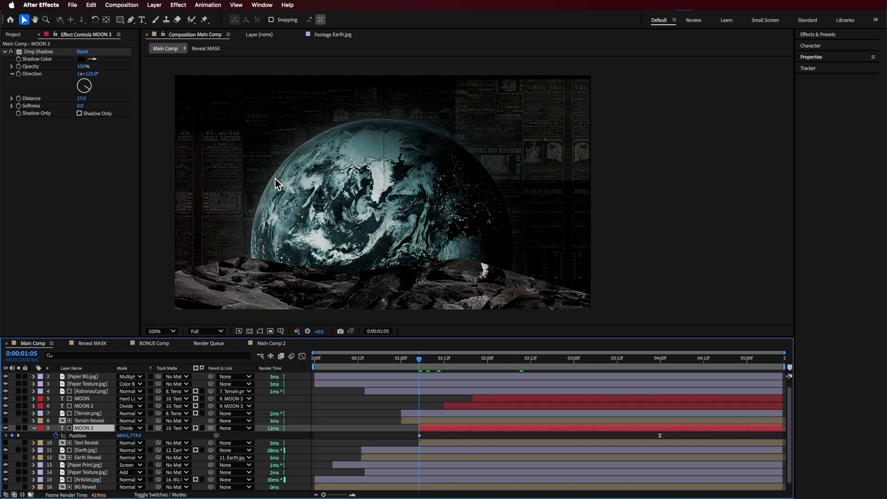